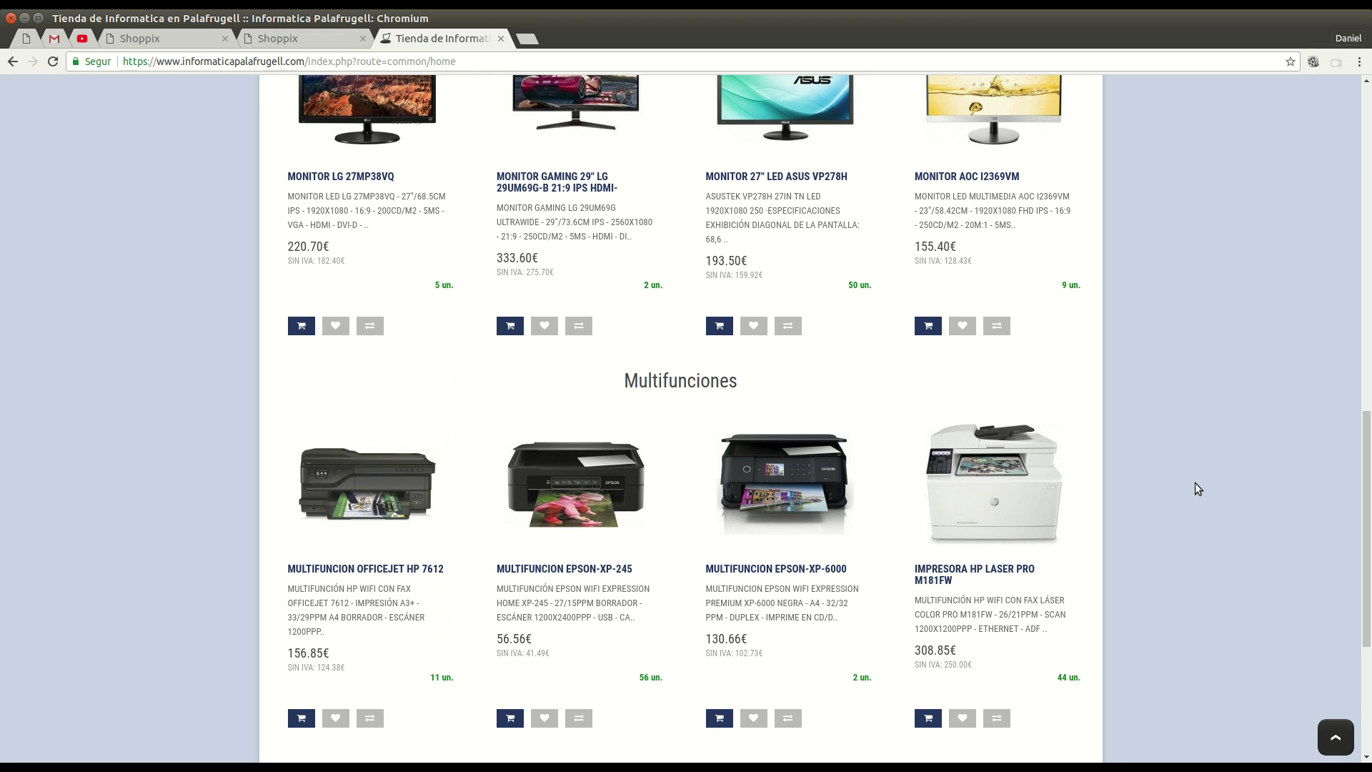
Examine the store home page's product sections, from Multifunciones and Monitores up to the in-store products and main banner
scroll(1195, 483, down, 3)
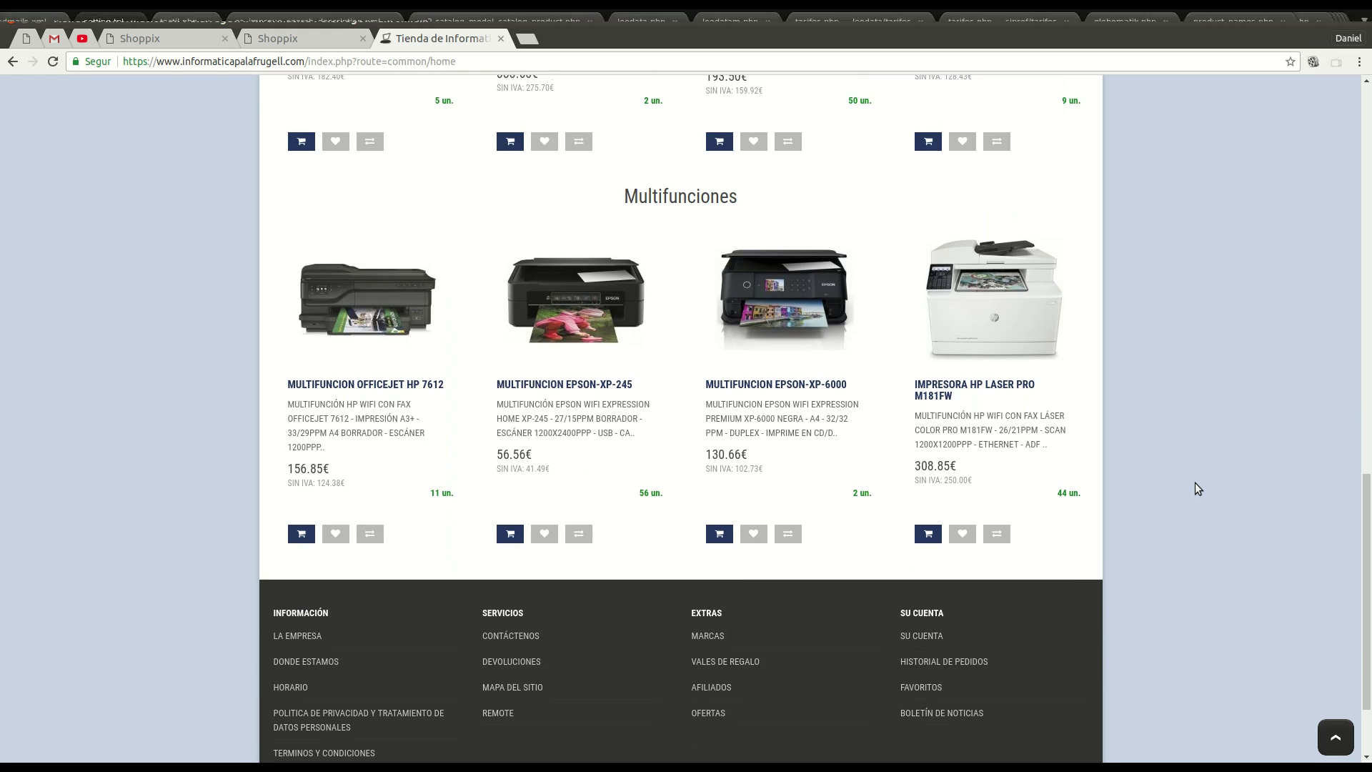
scroll(1197, 488, up, 3)
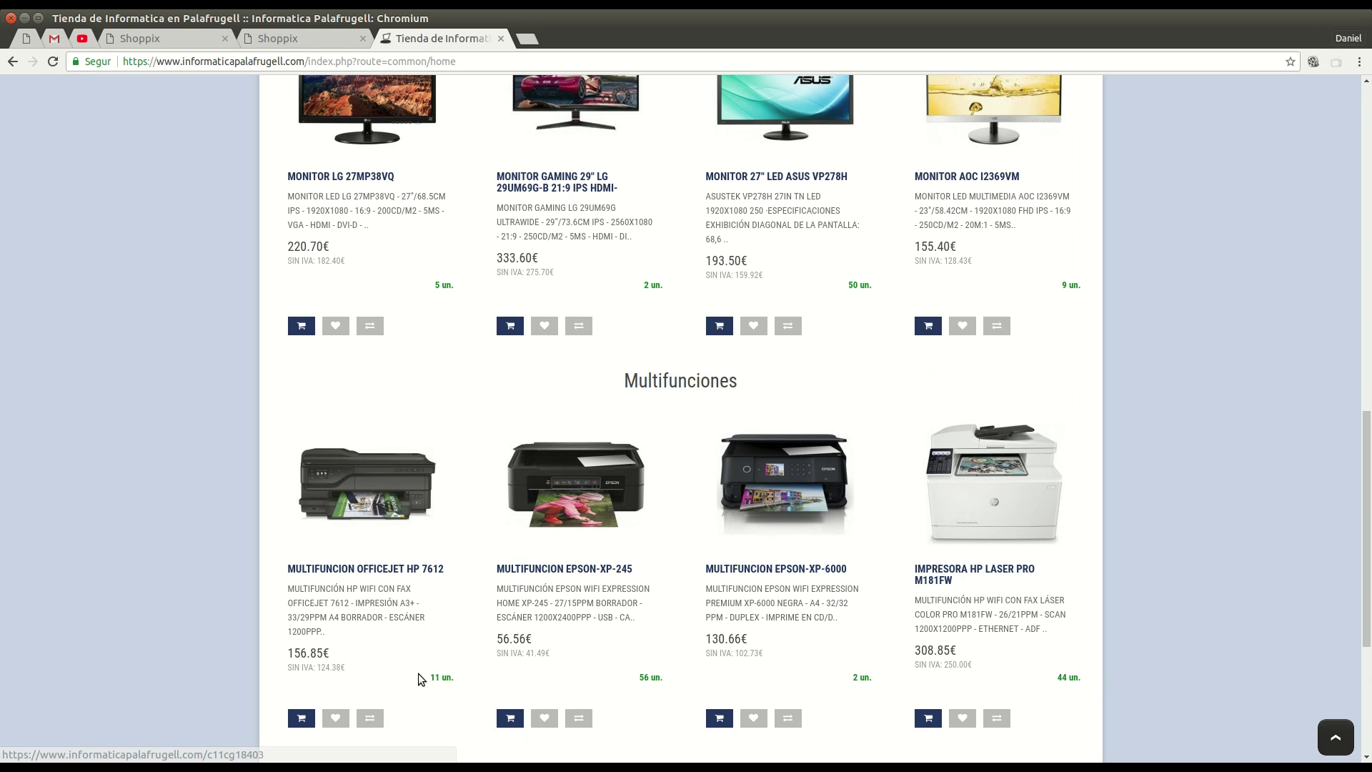
scroll(1105, 321, up, 4)
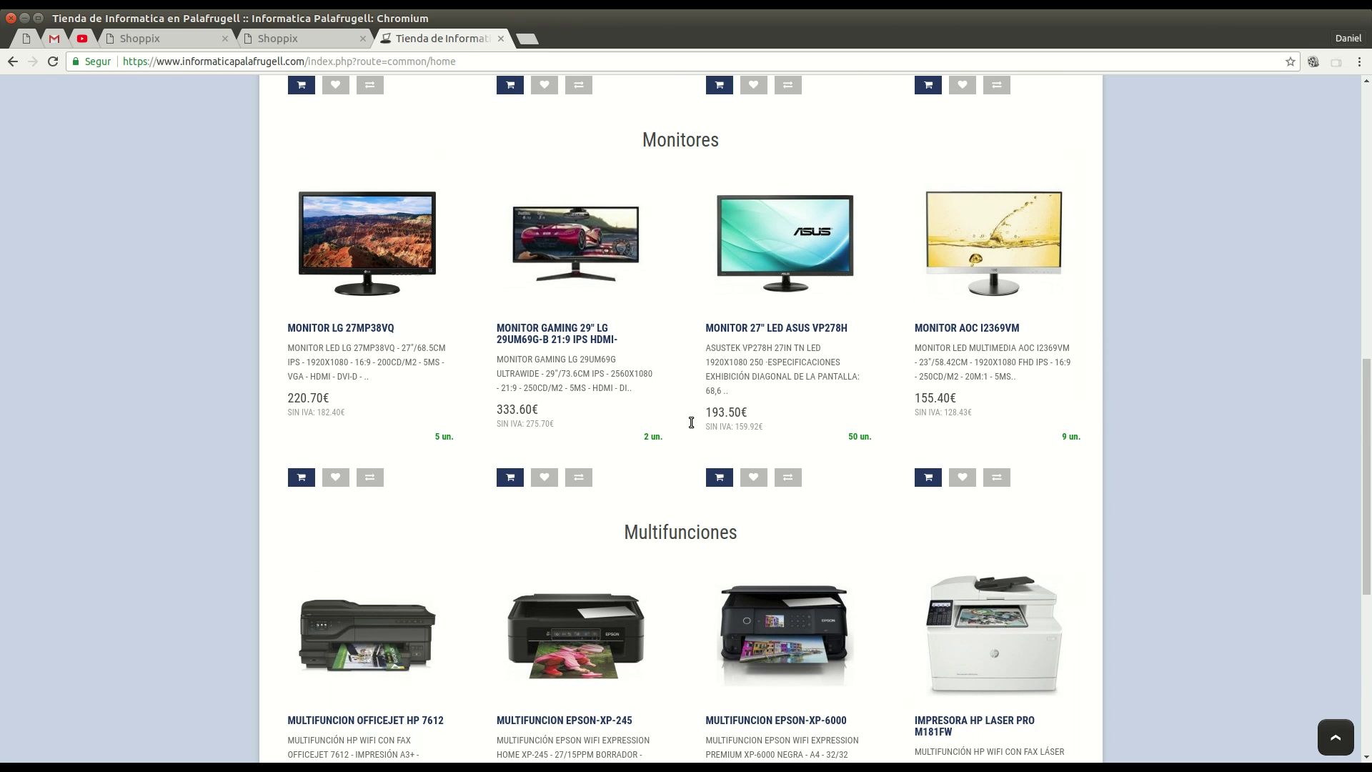
scroll(779, 444, up, 2)
scroll(779, 445, up, 4)
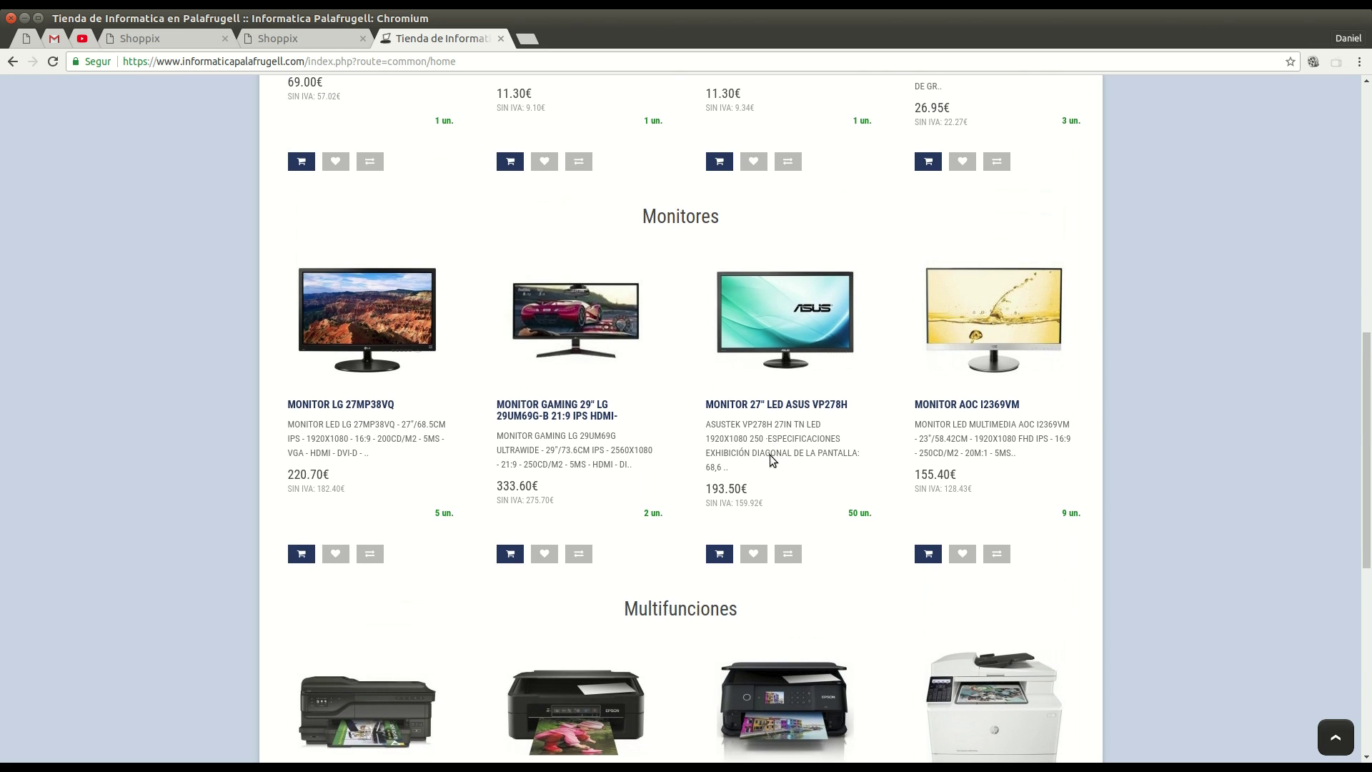
scroll(634, 498, up, 4)
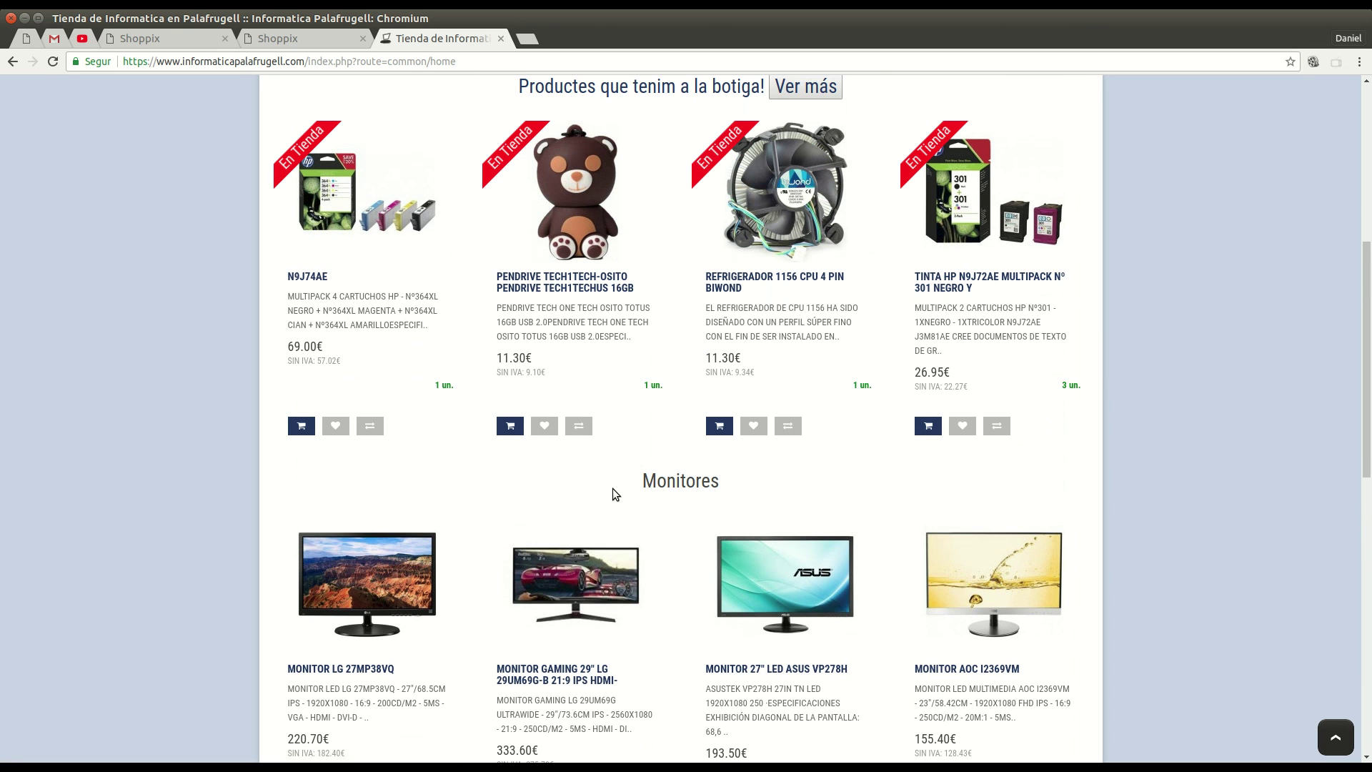
scroll(611, 487, up, 4)
scroll(595, 504, up, 8)
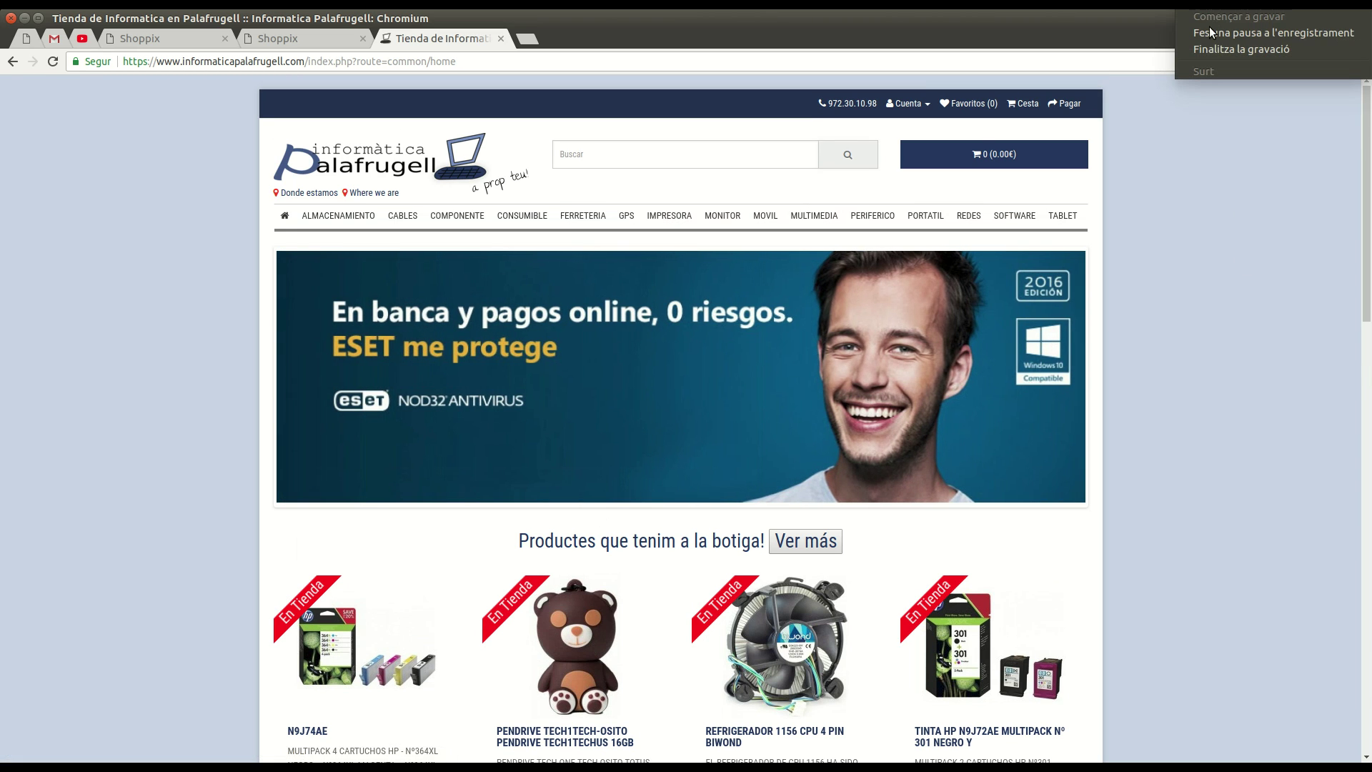
Switch to the Shoppix admin and open the Intelligent Random Products module for editing from the module list
click(300, 35)
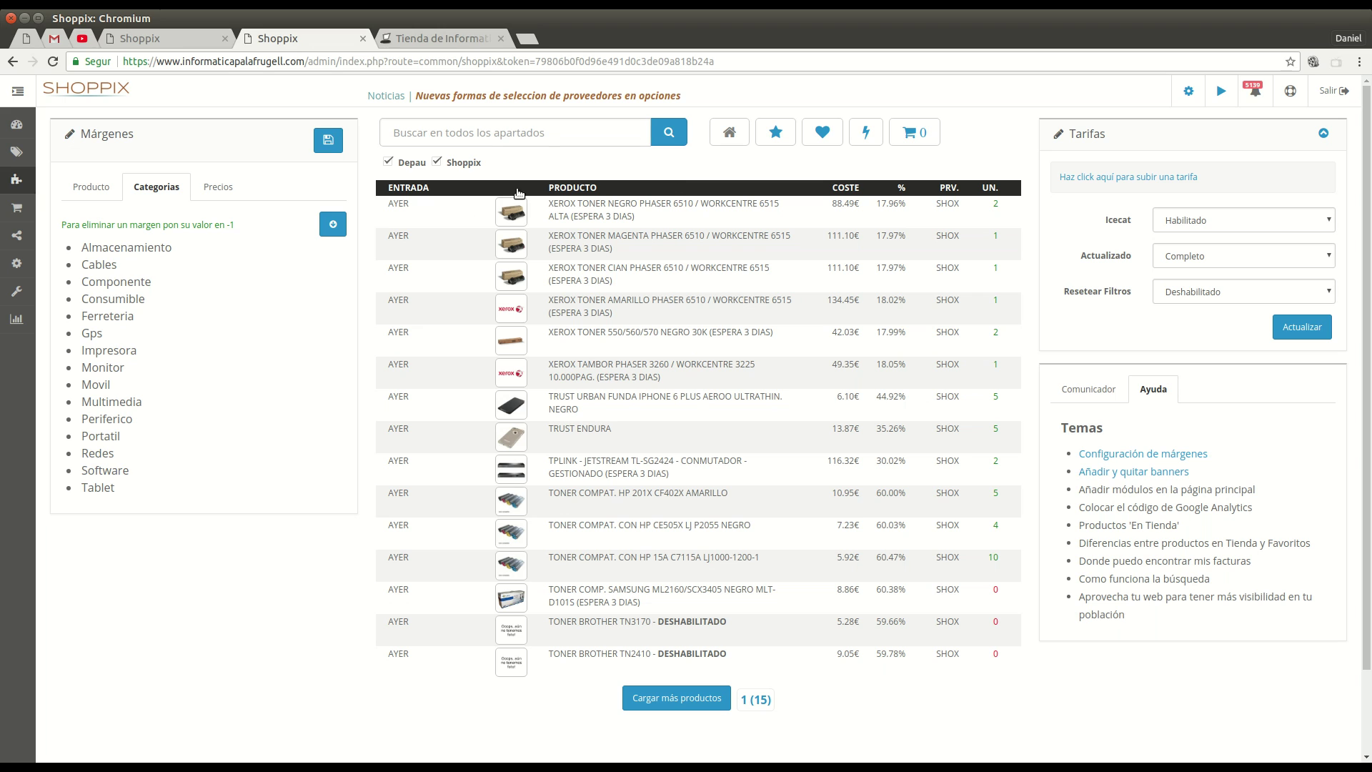
mouse_move(11, 184)
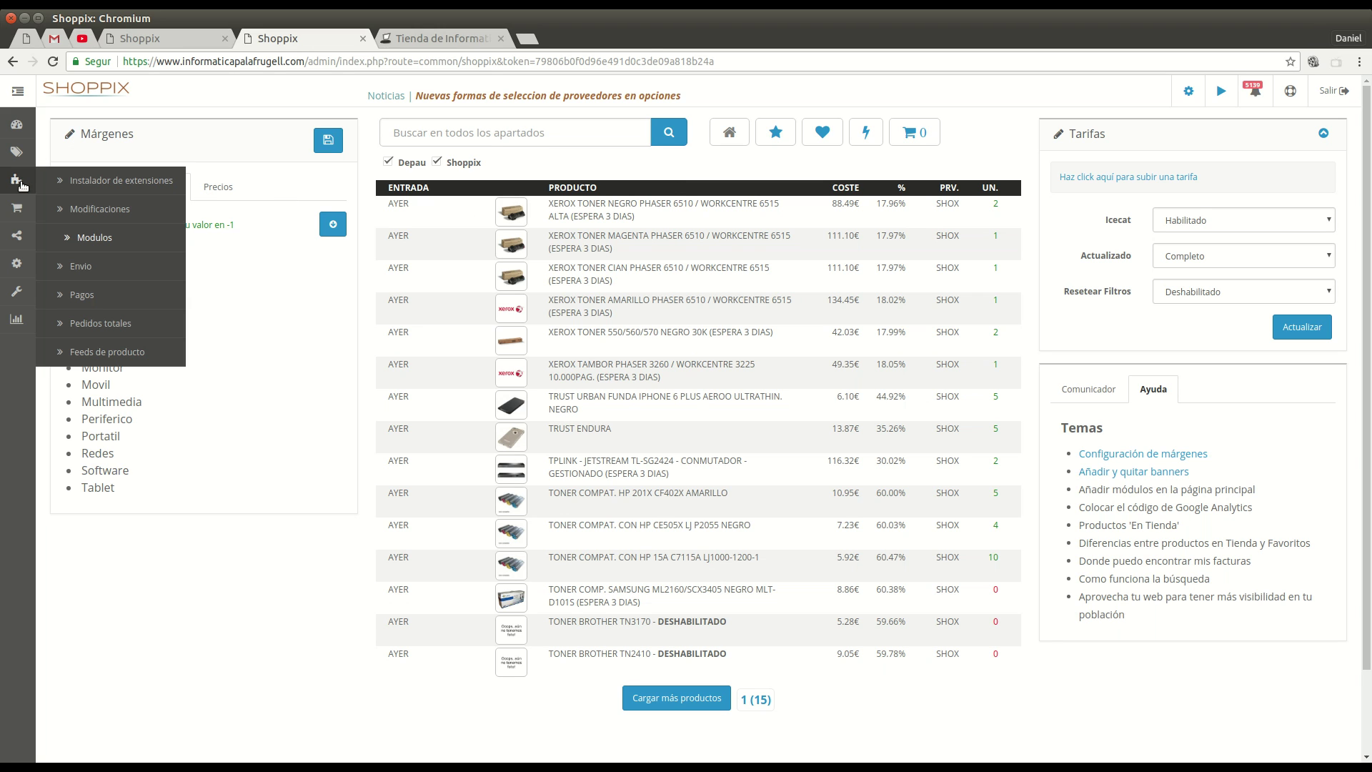
click(108, 240)
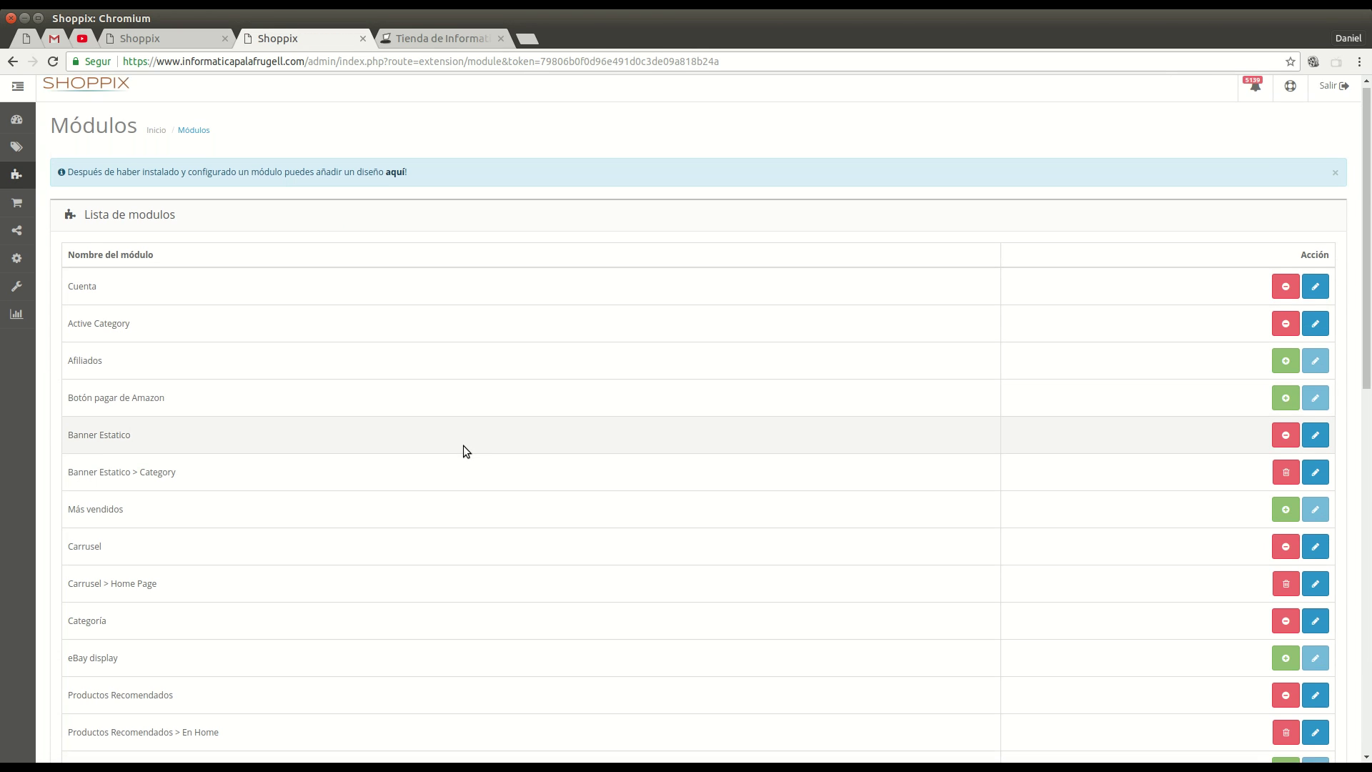
scroll(463, 444, down, 6)
scroll(461, 450, down, 4)
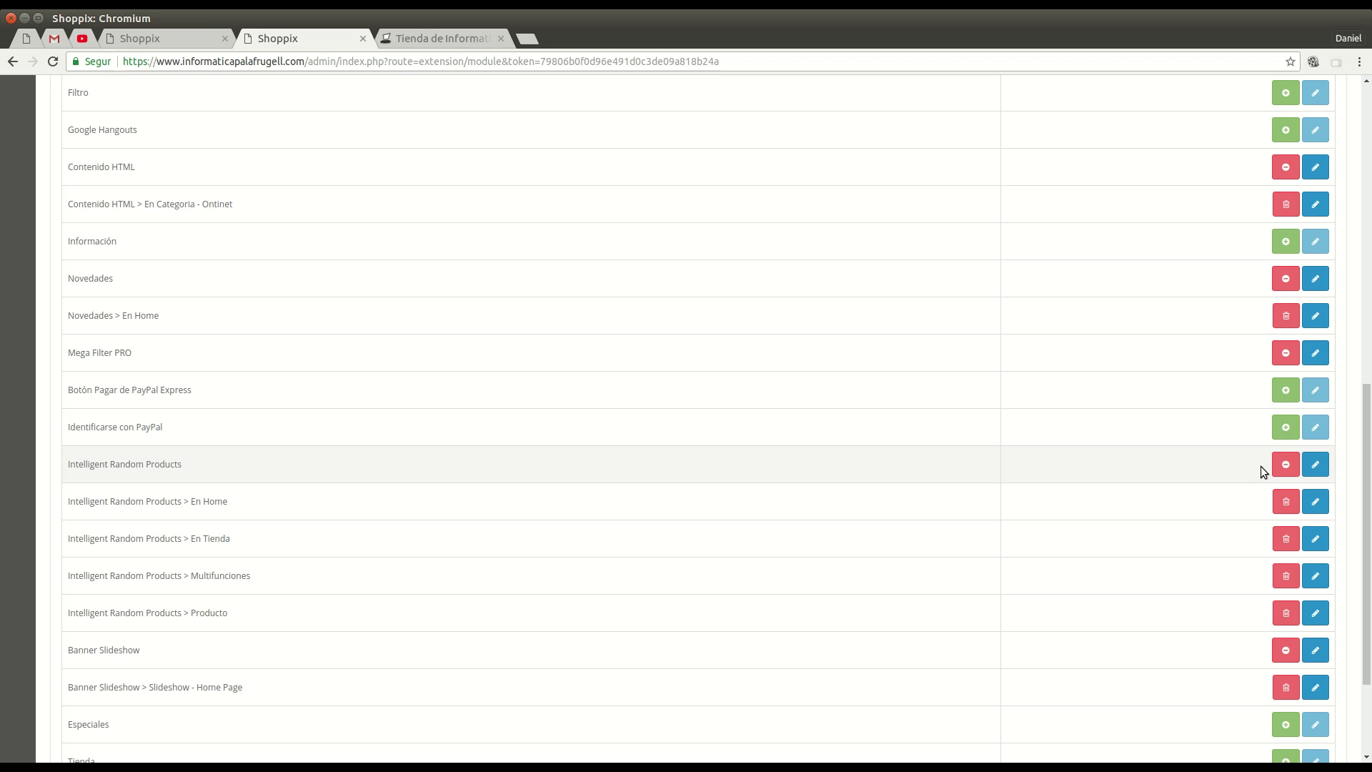
click(1316, 465)
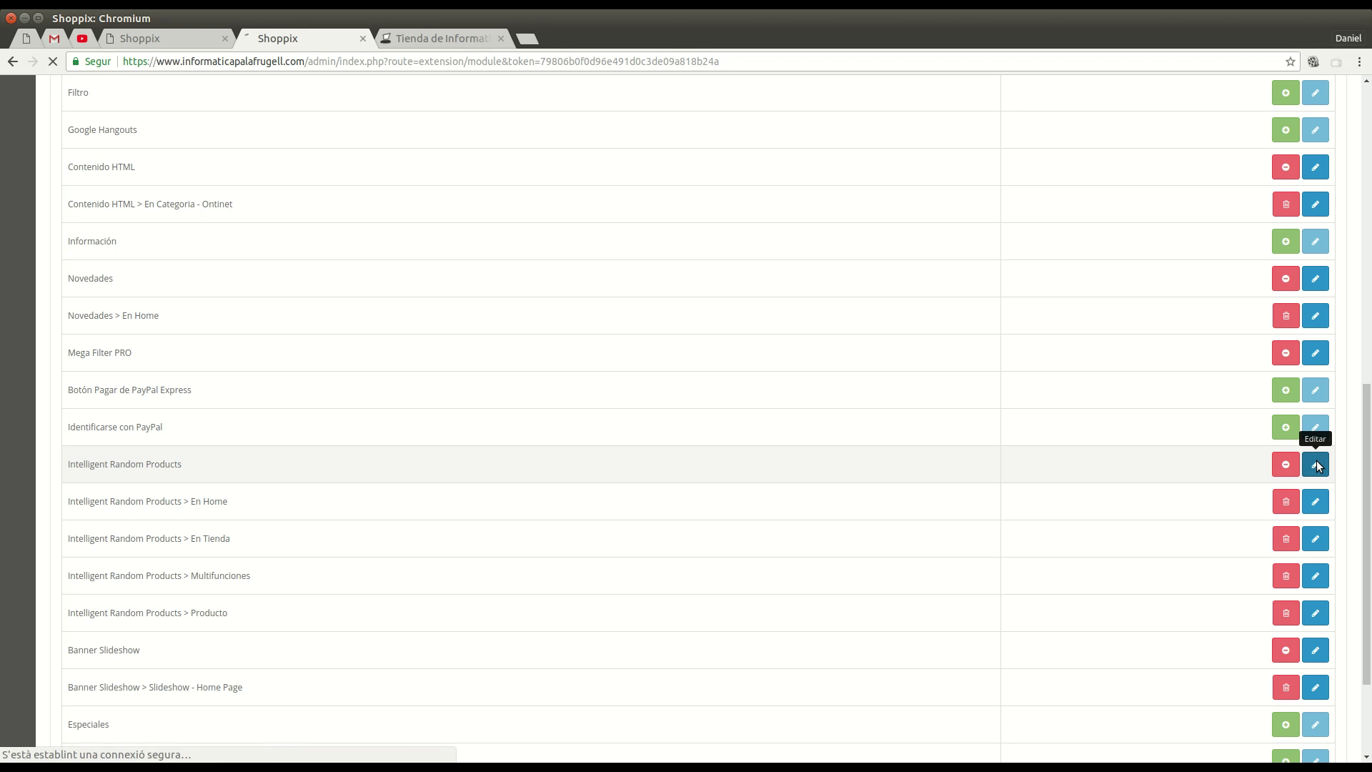
Name the new Intelligent Random Products module Monitores and set its product limit to 4
click(307, 219)
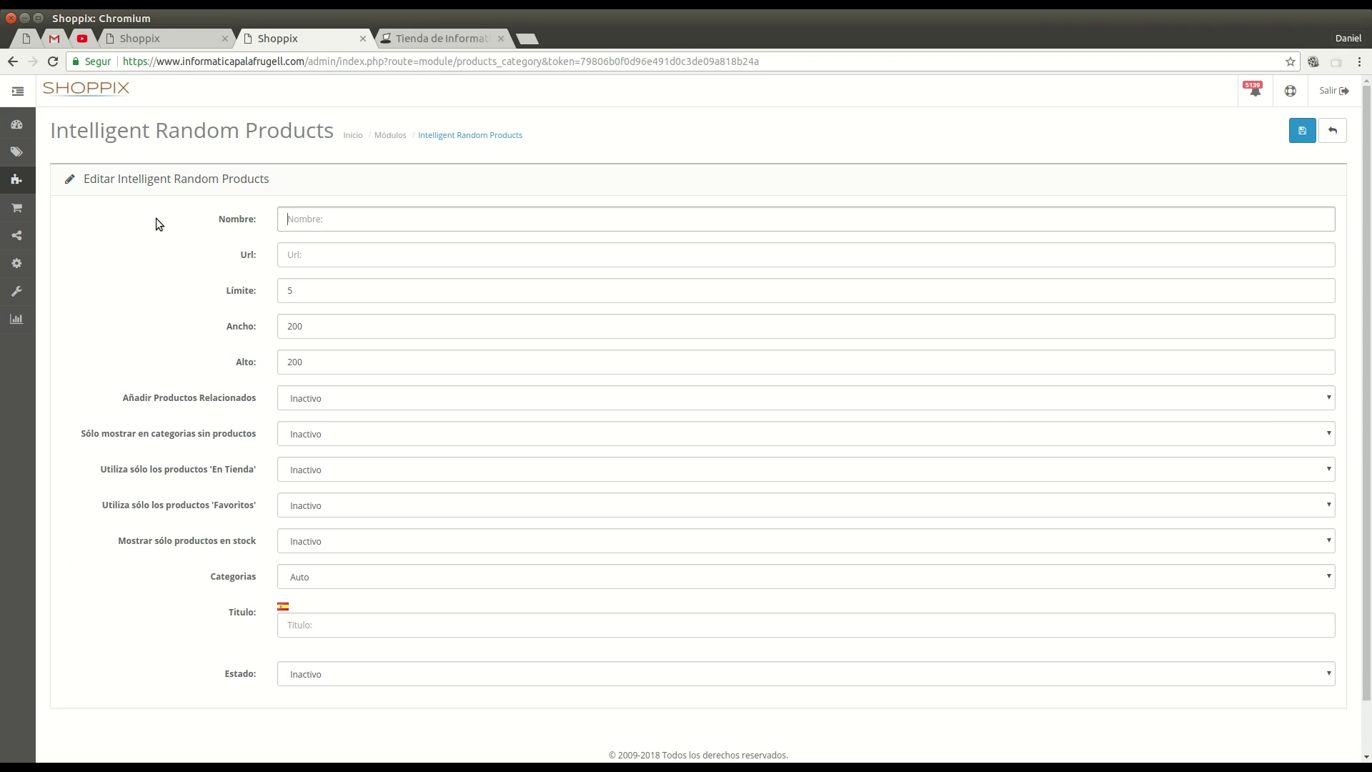
text(Monitores)
double_click(307, 291)
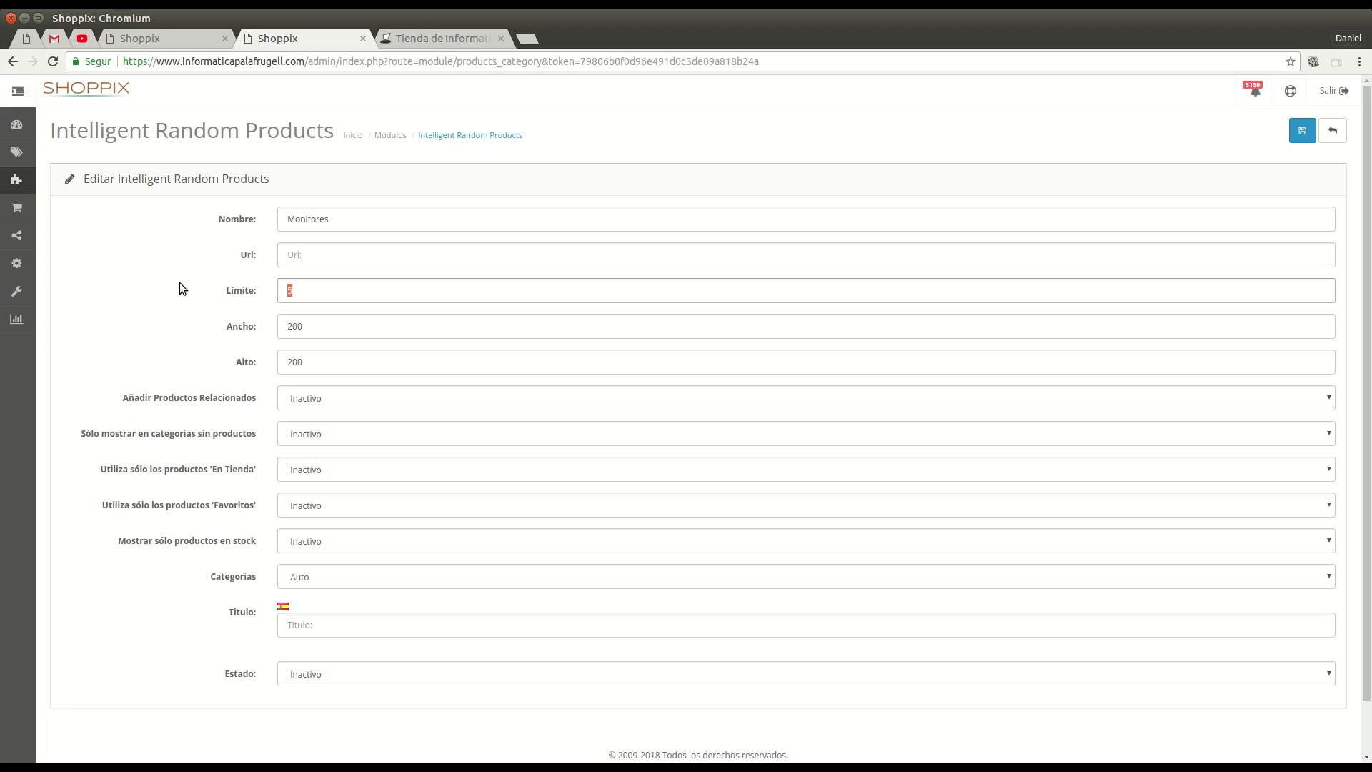
text(4)
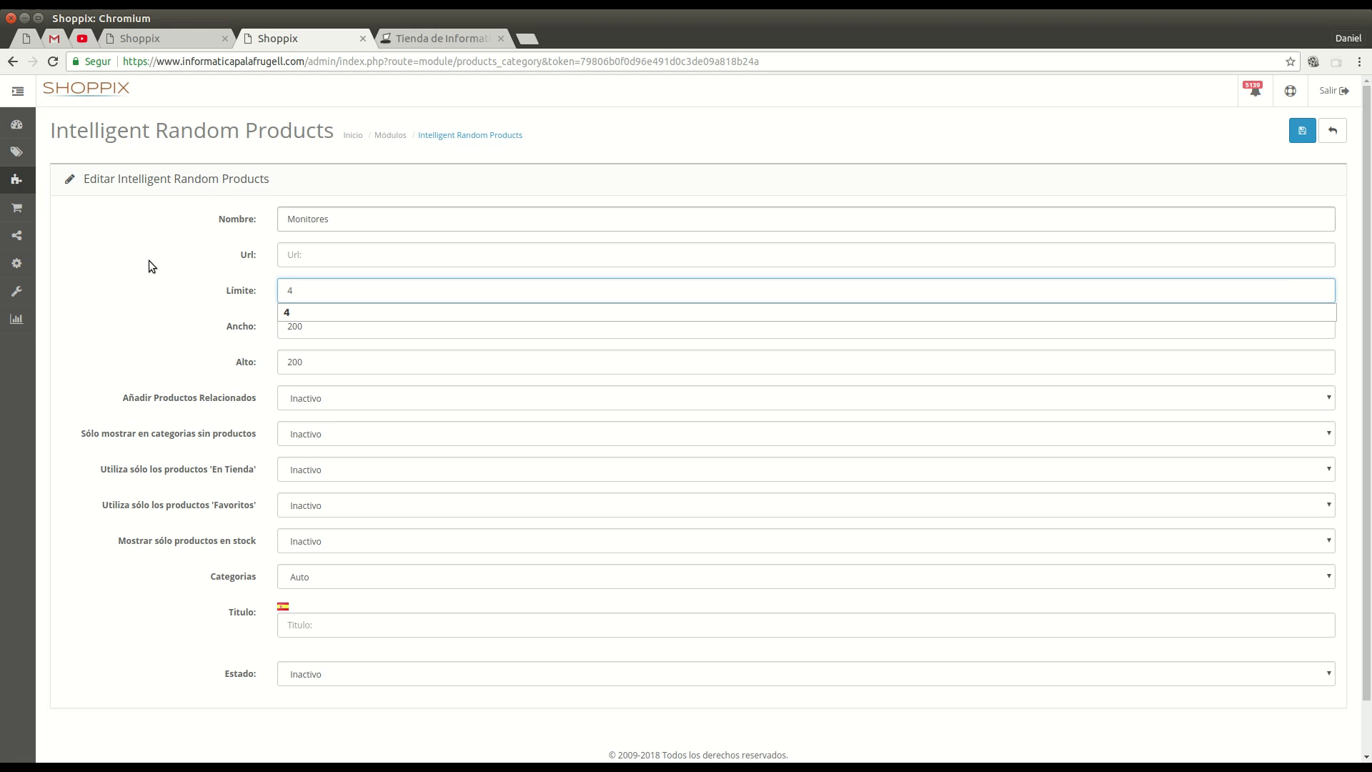
key(shift+Tab)
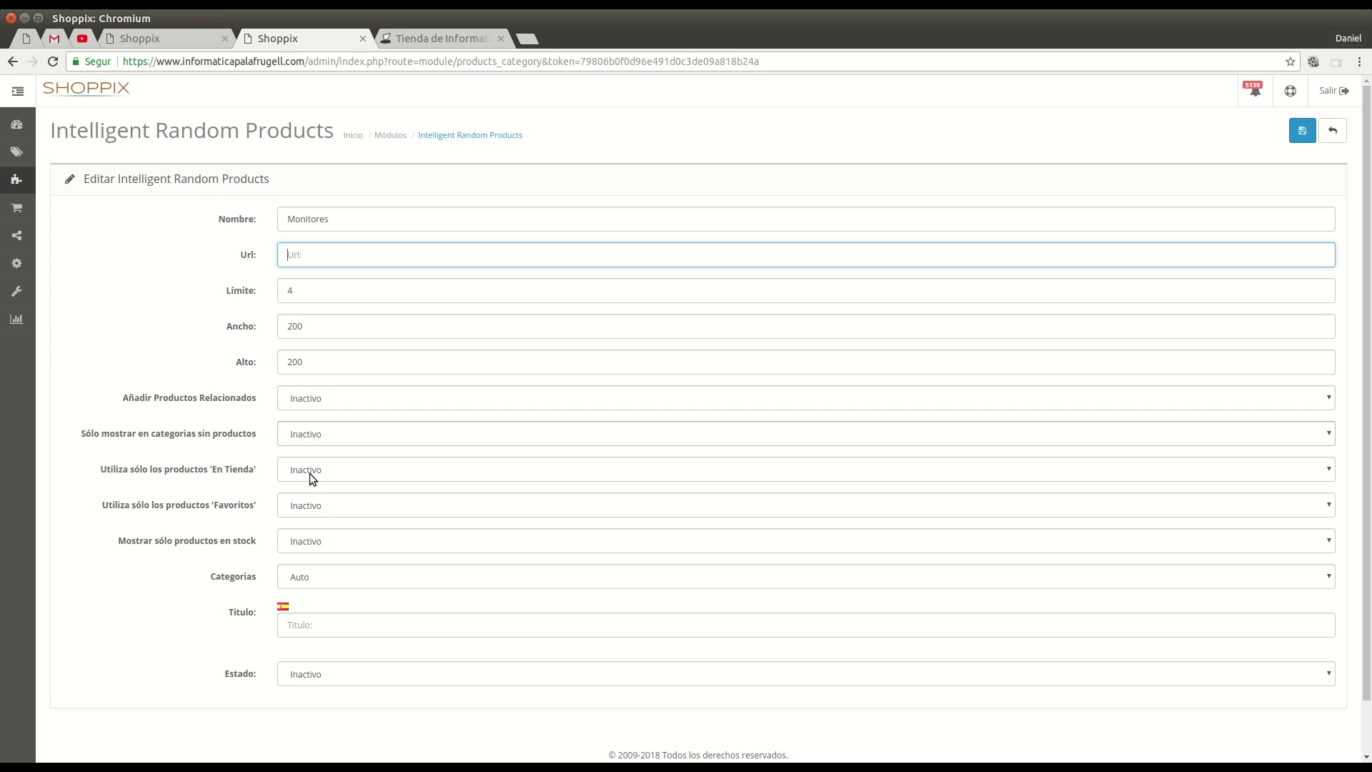
Set the module to show only in-stock products (Activo) and choose the category Monitor > Monitores
click(302, 546)
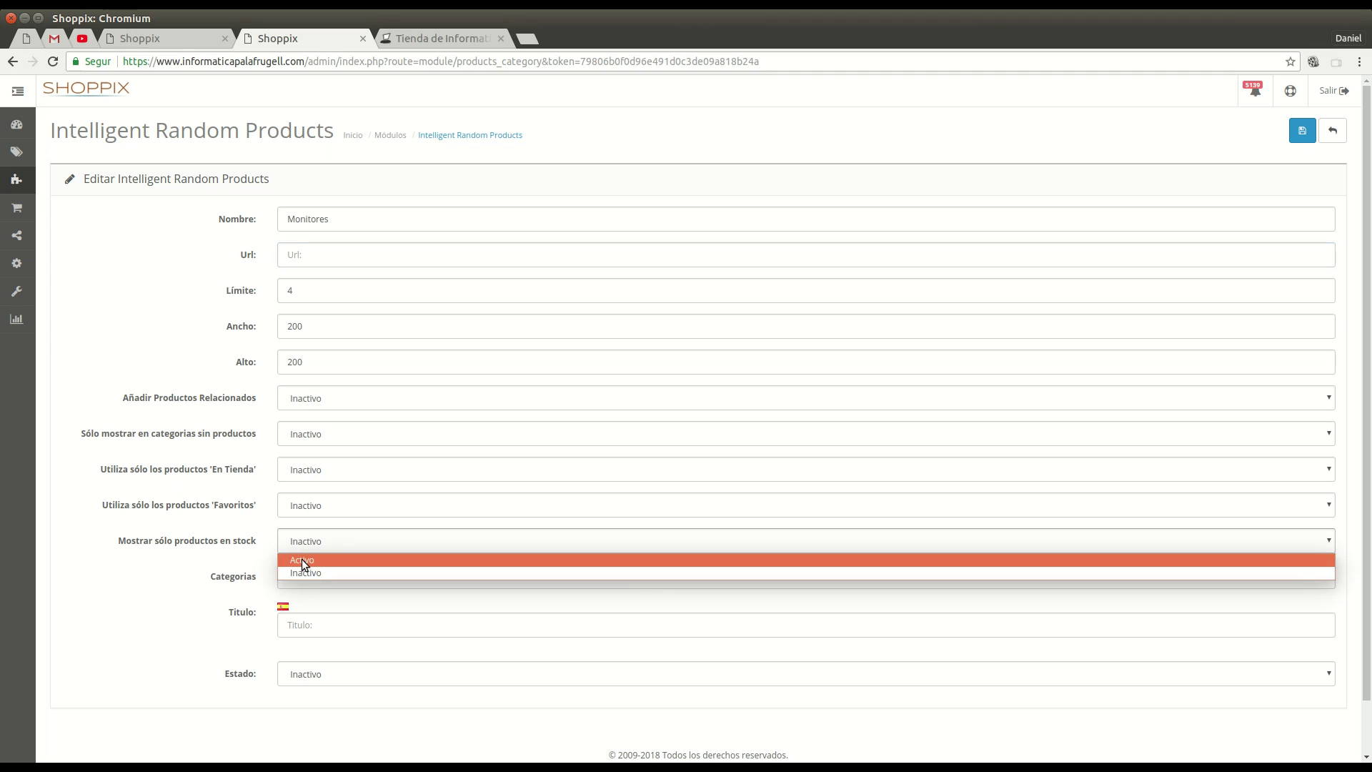
click(301, 559)
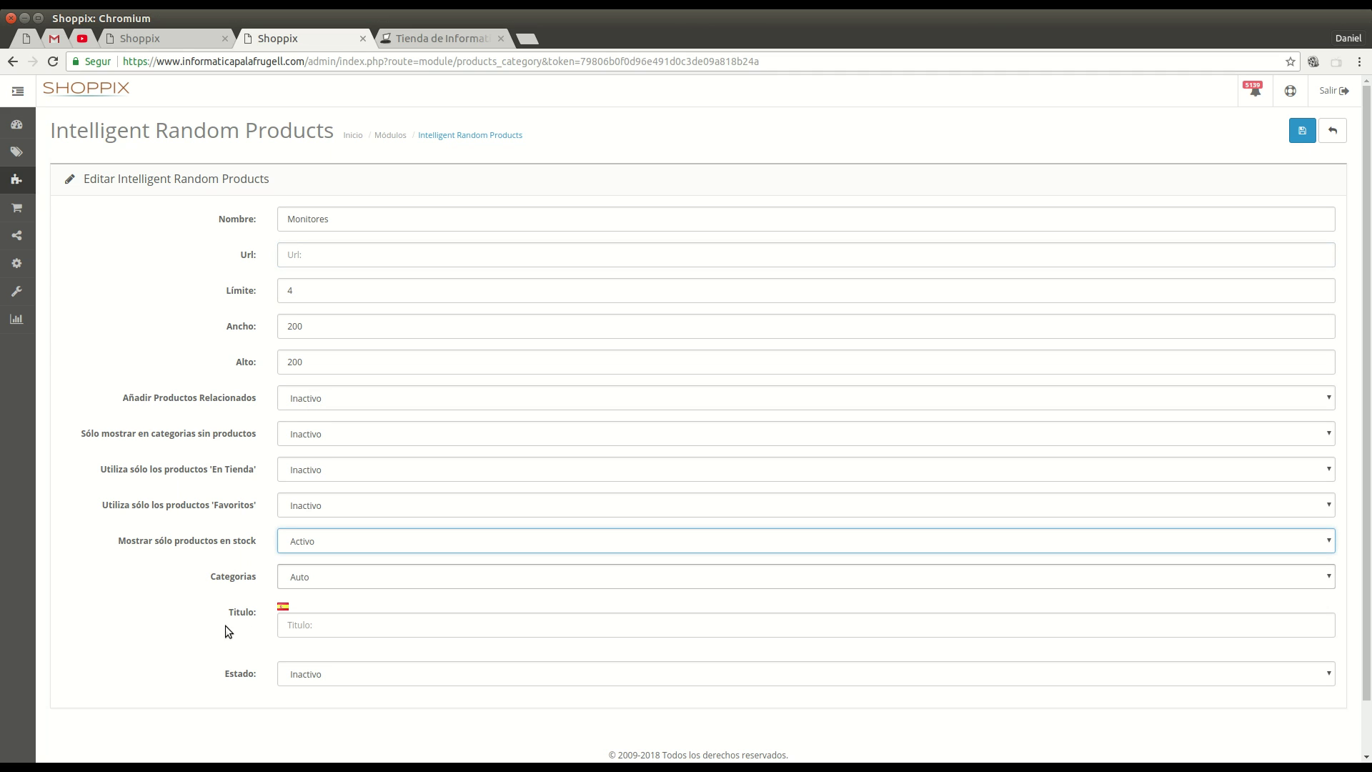
click(314, 579)
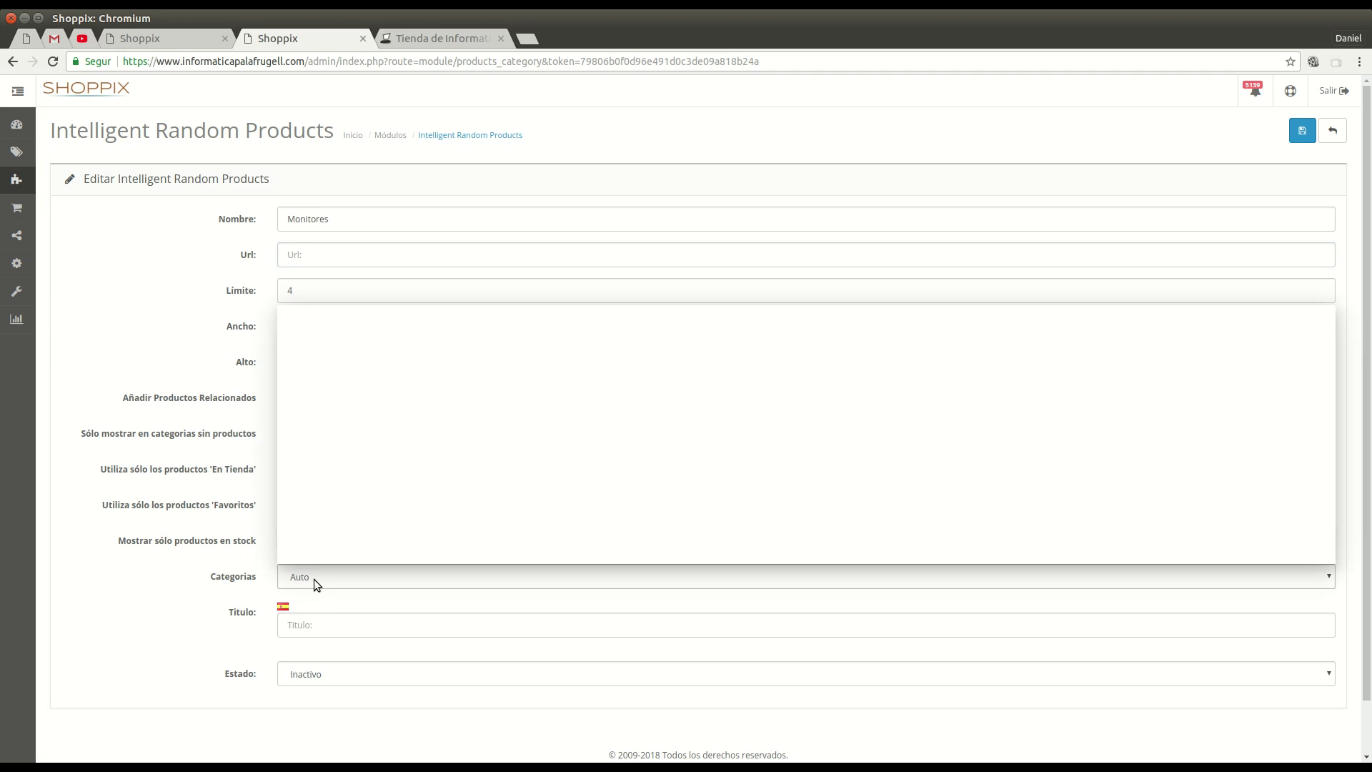
key(m)
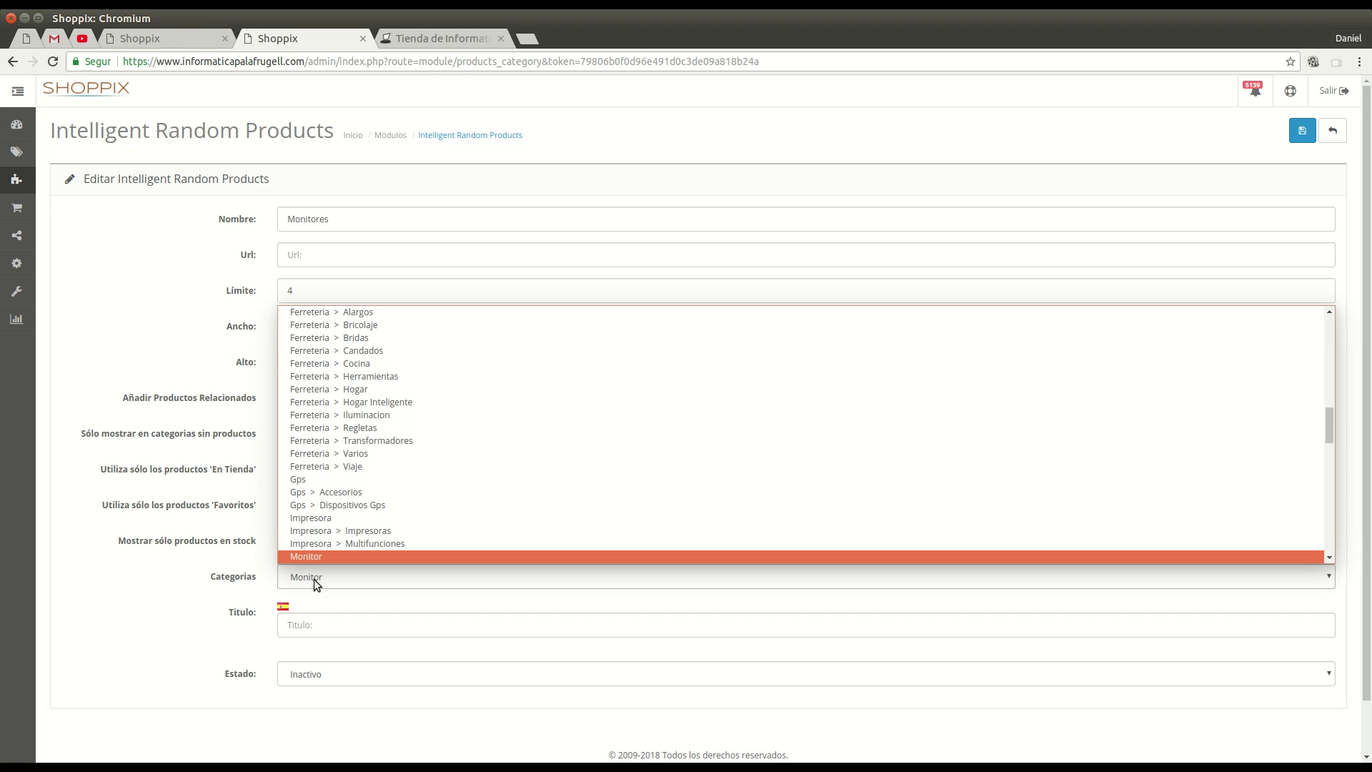
scroll(310, 521, down, 1)
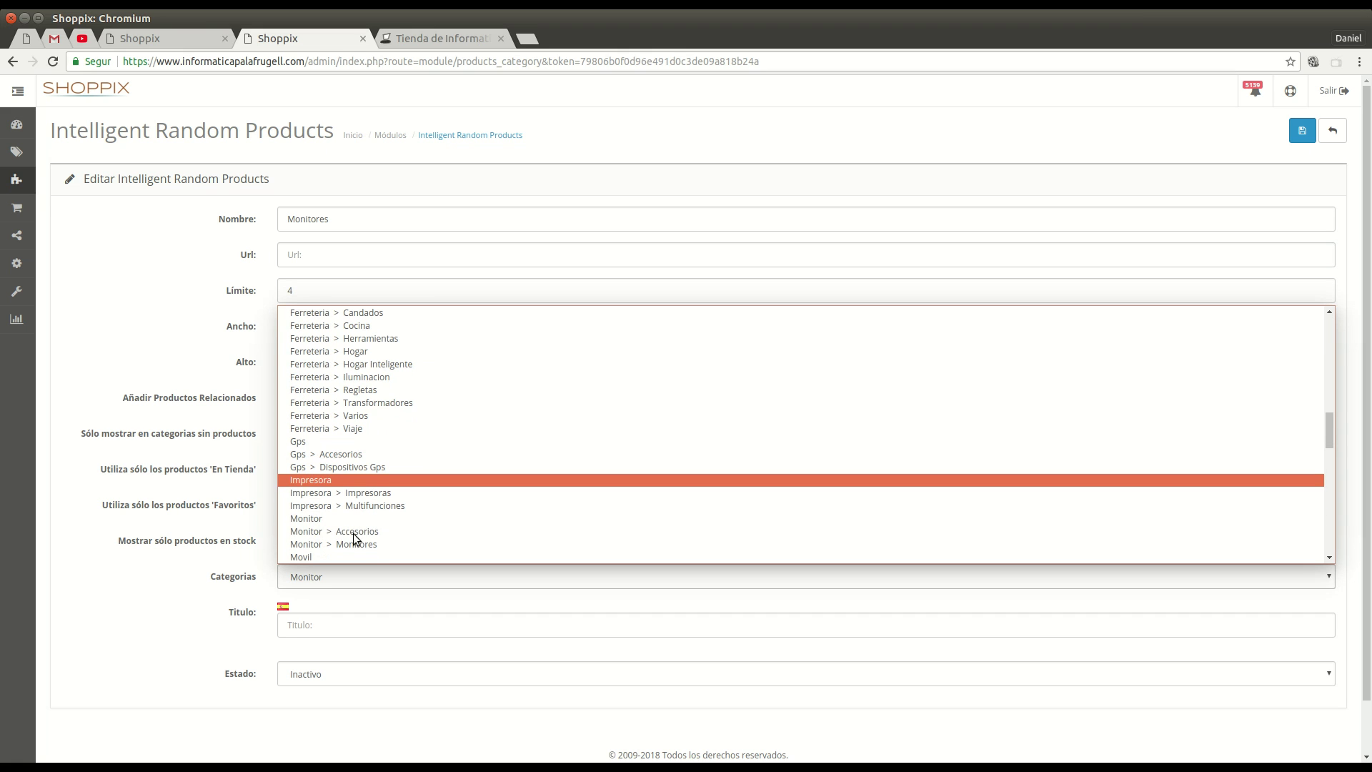
click(371, 545)
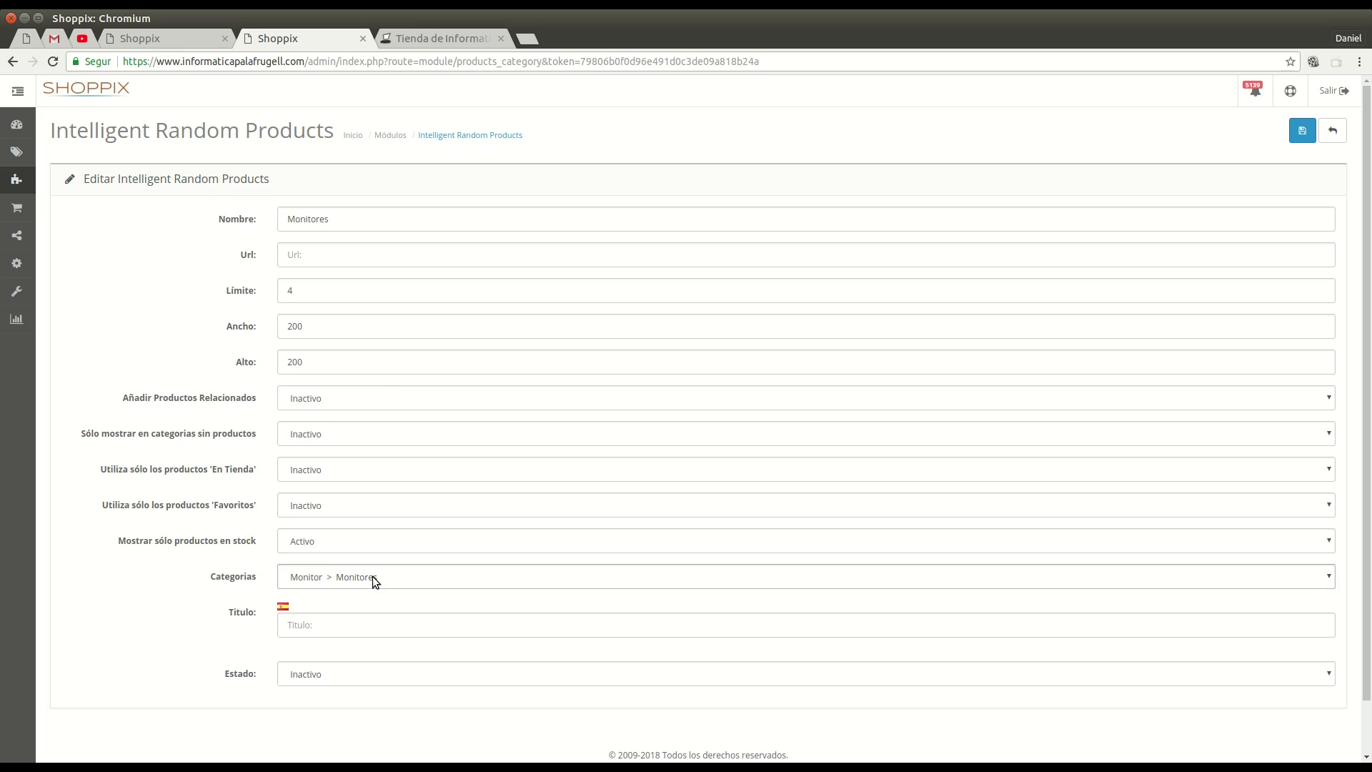
Give the module the title Monitores, set its Estado to Activo and save it
click(339, 624)
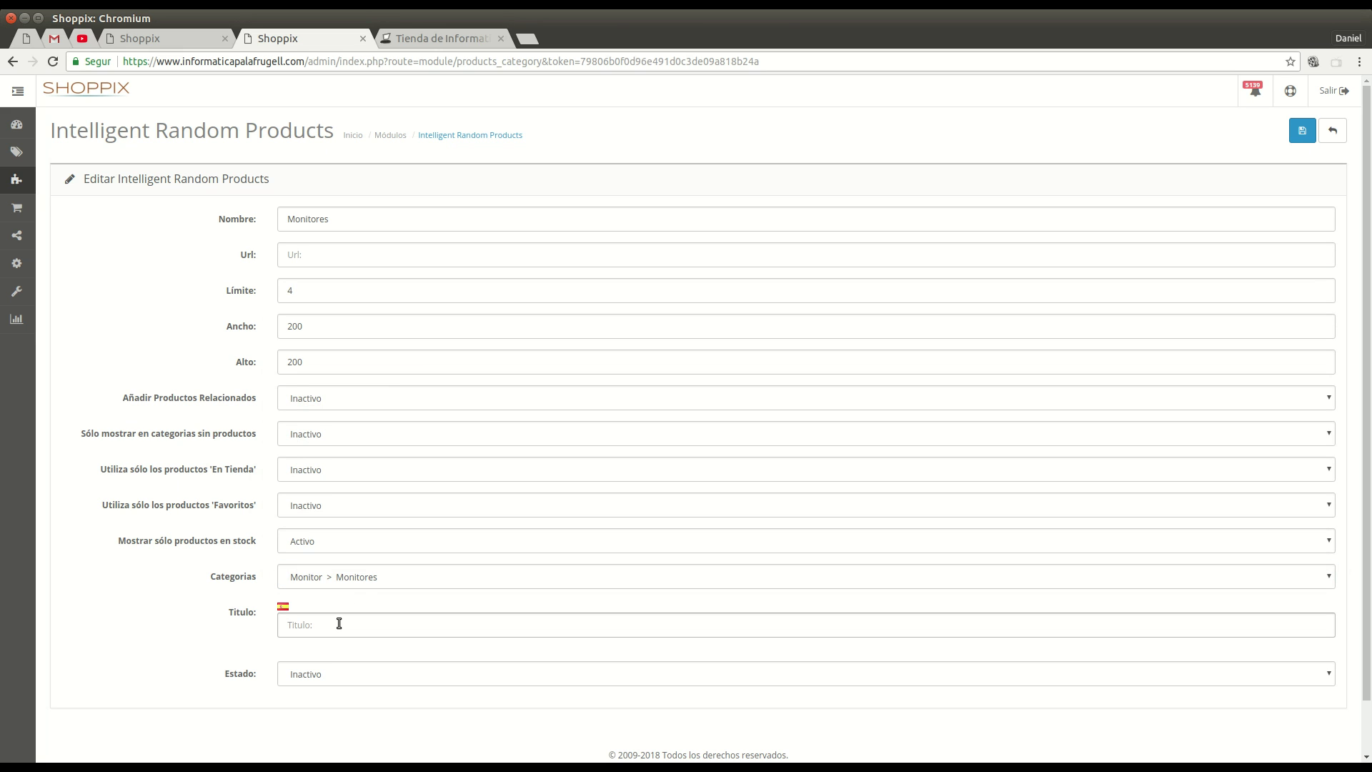
text(Monitores)
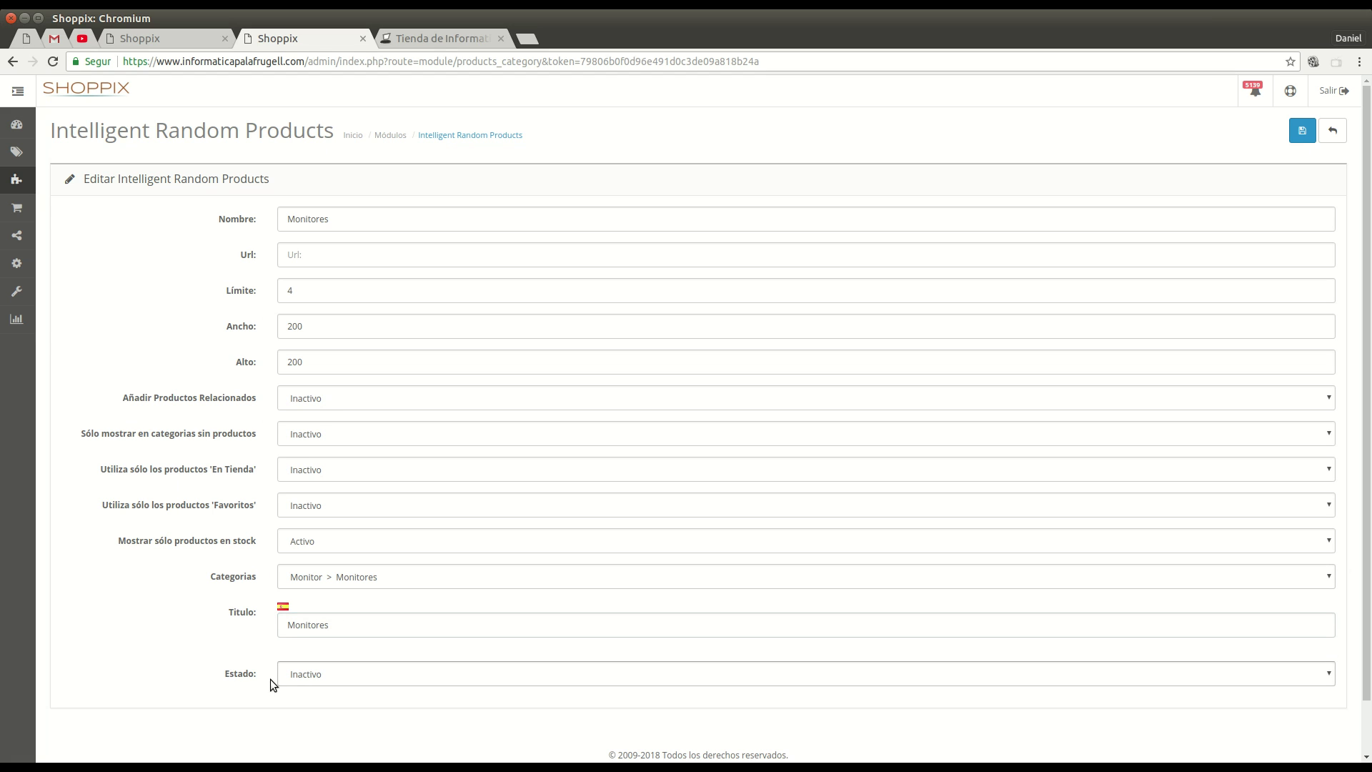
click(307, 677)
click(309, 694)
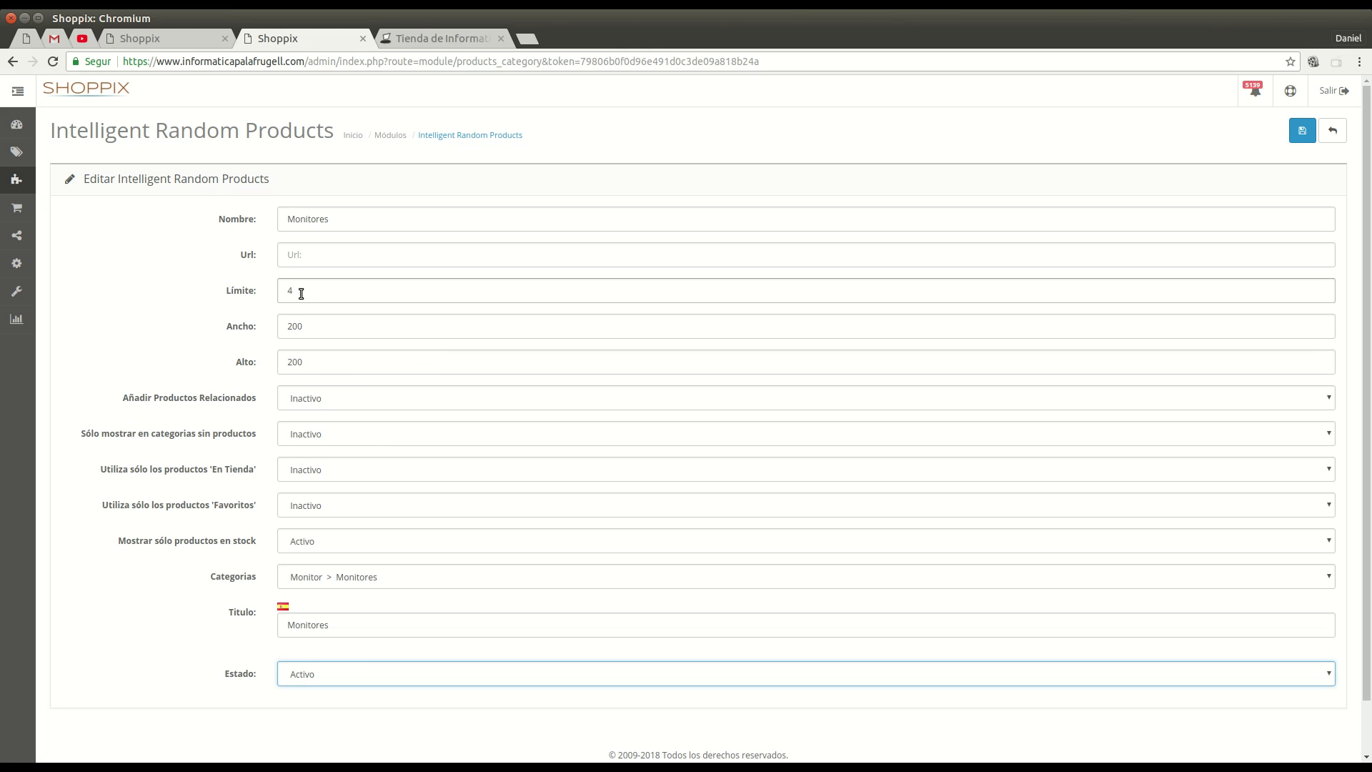
click(1300, 136)
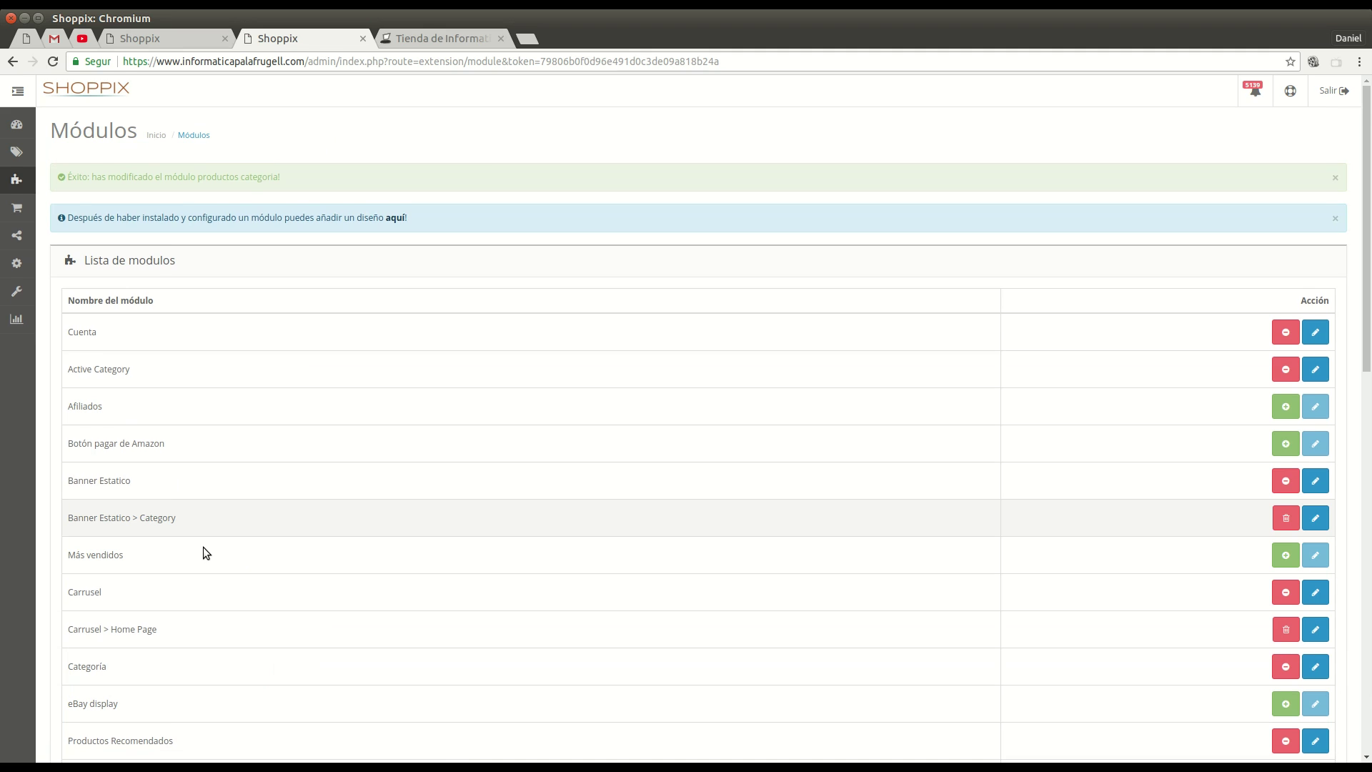
Check the module list for the new Monitores entry under Intelligent Random Products
scroll(204, 552, down, 2)
scroll(203, 547, down, 7)
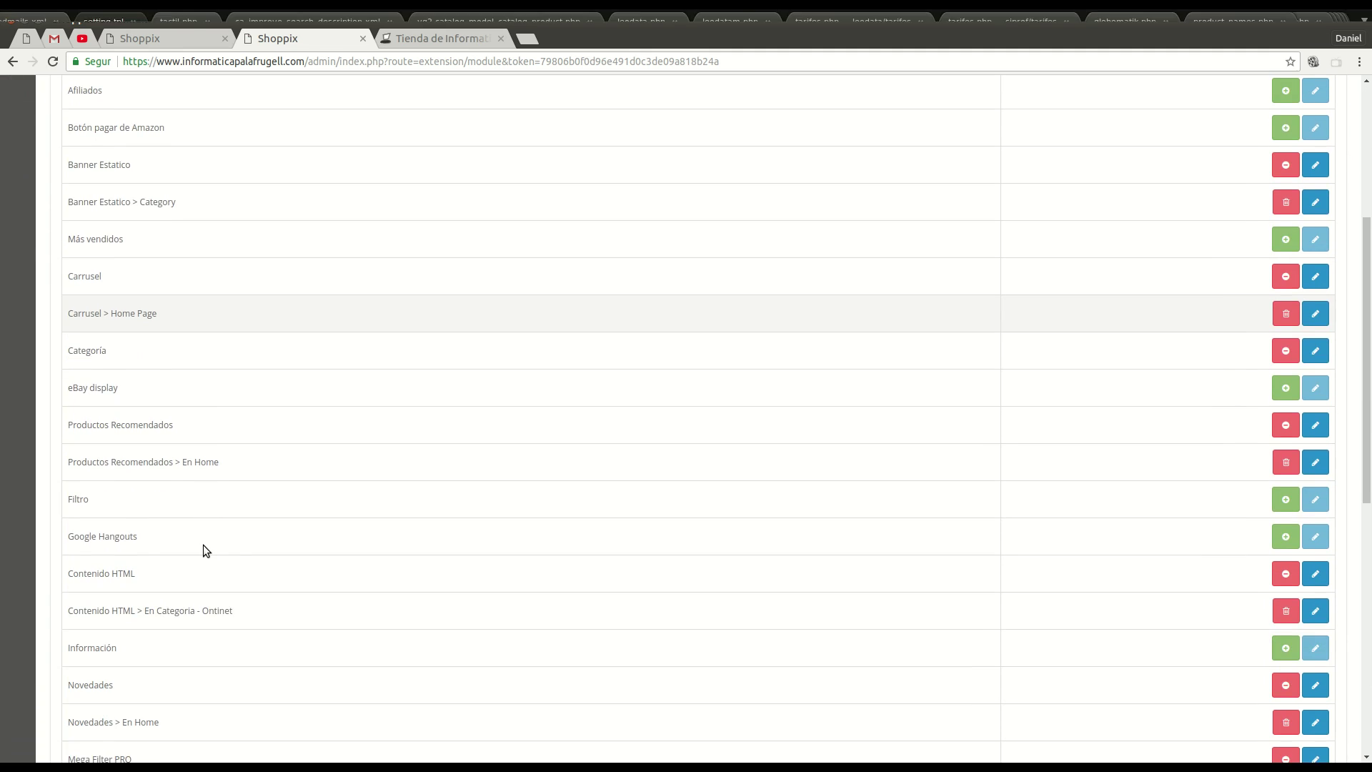
scroll(202, 543, up, 8)
scroll(201, 543, up, 1)
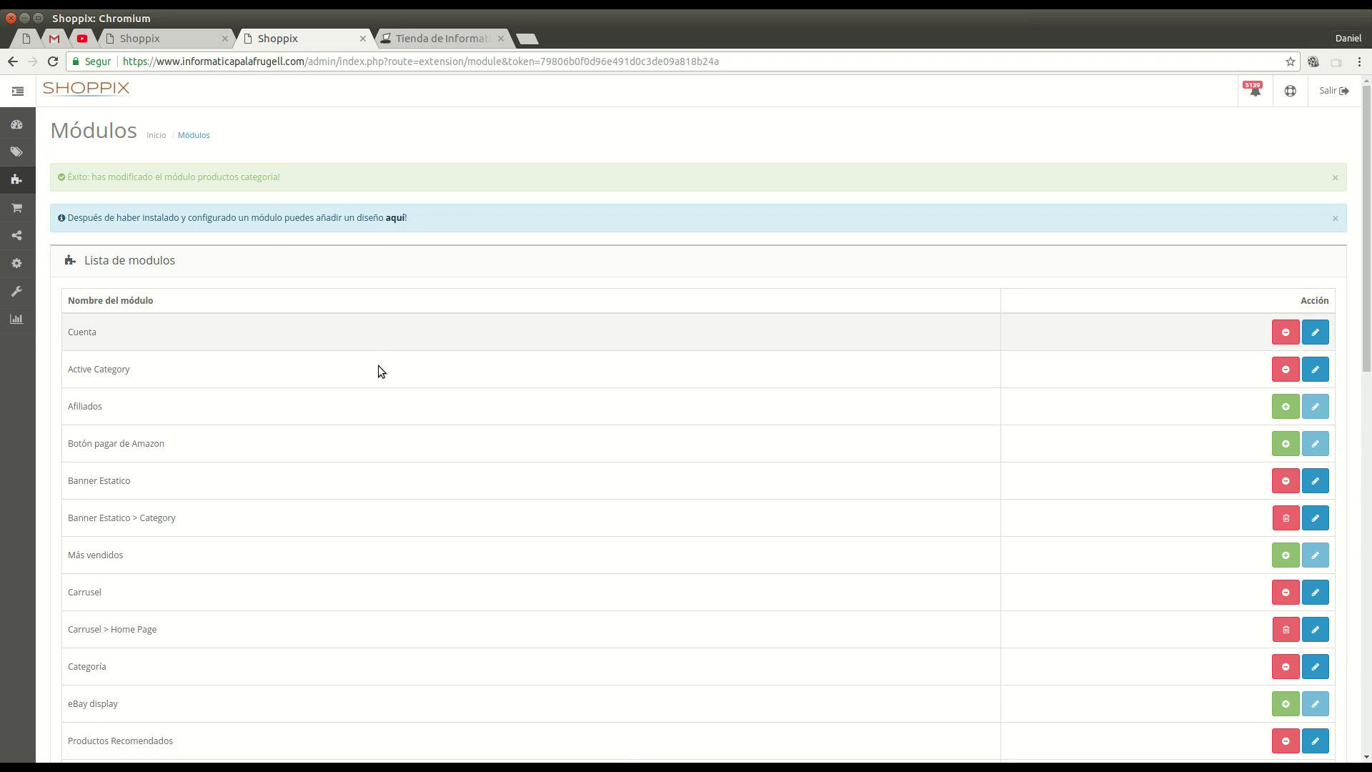
scroll(366, 486, down, 2)
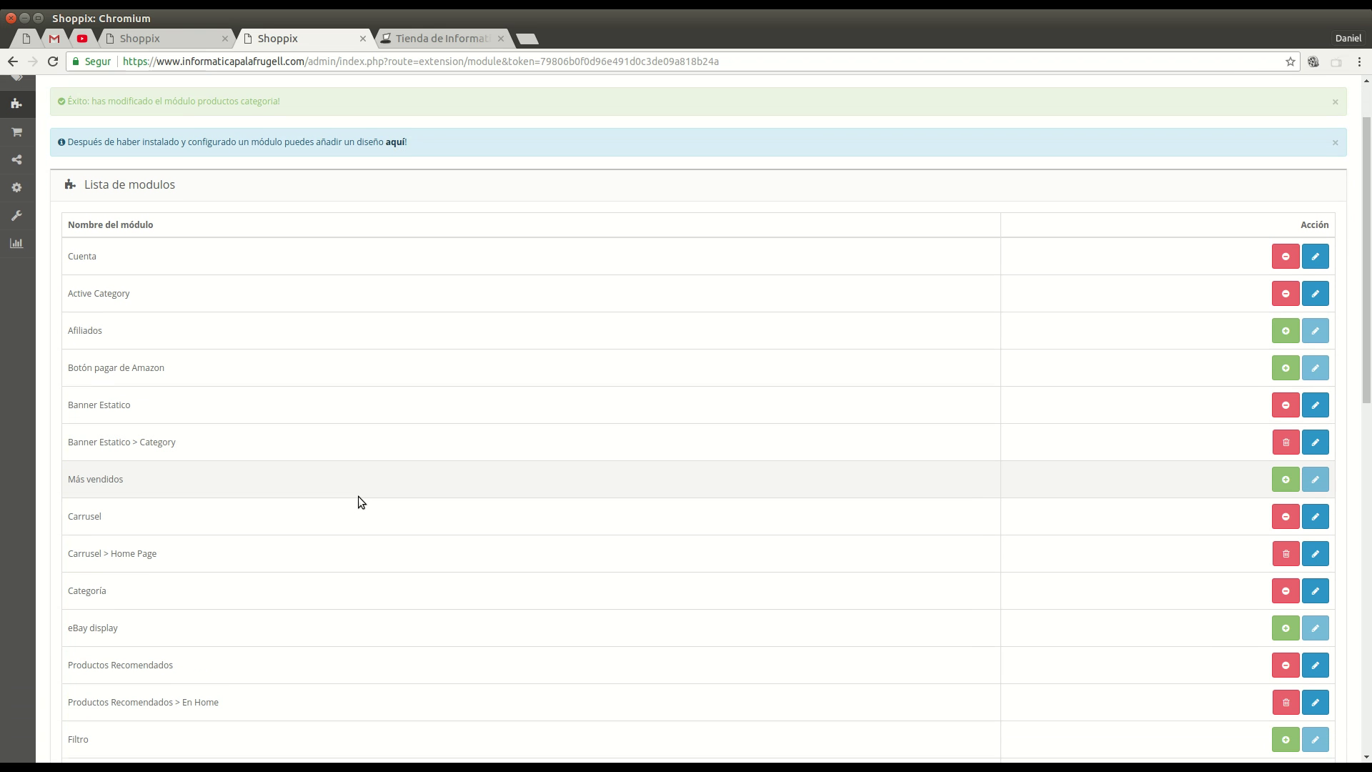
scroll(358, 496, down, 13)
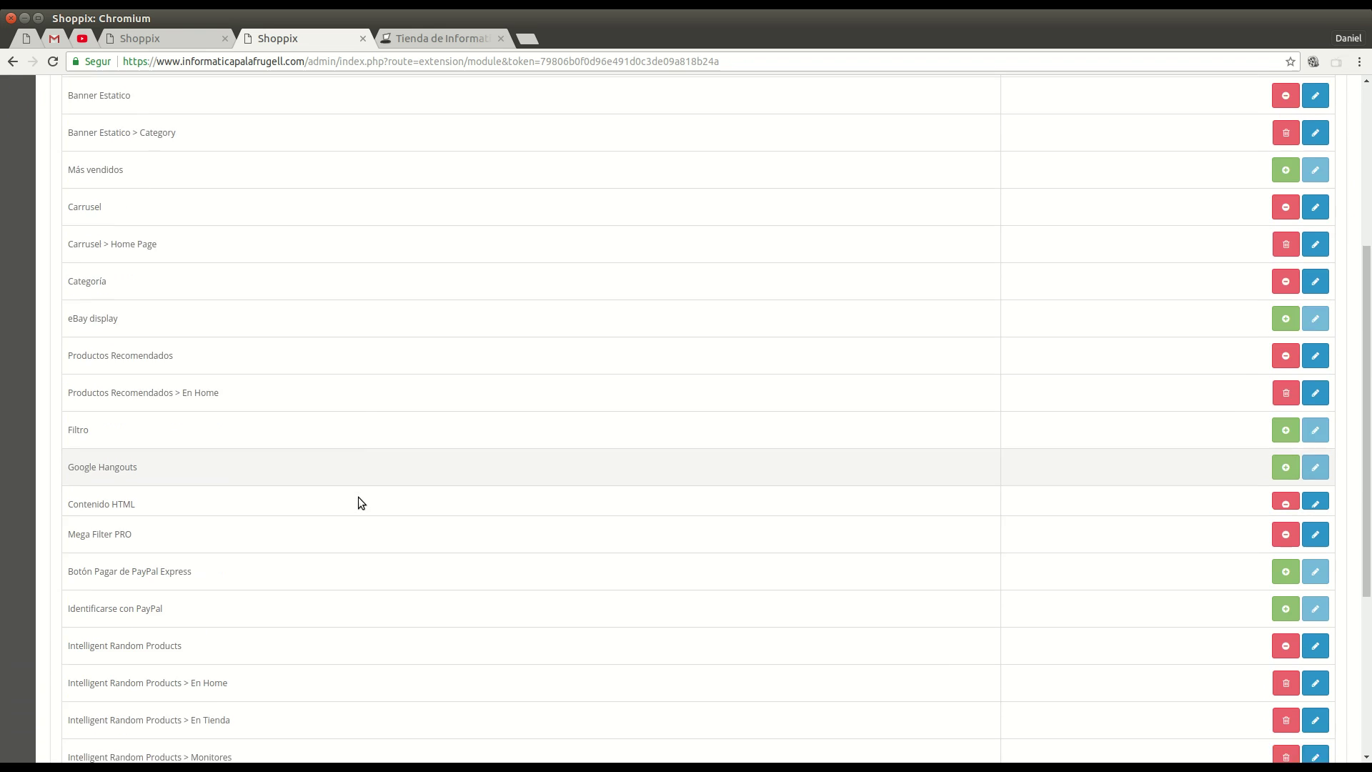
scroll(359, 496, down, 6)
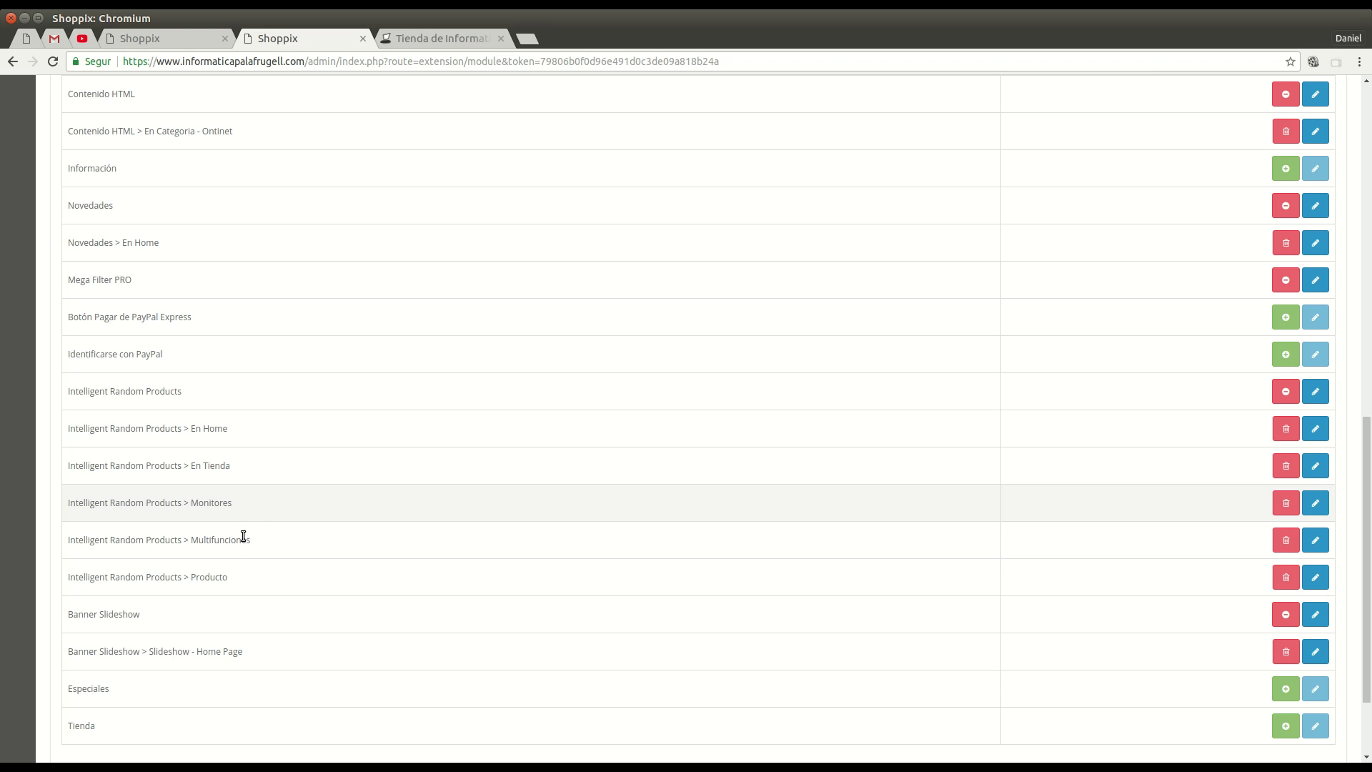
scroll(268, 560, up, 10)
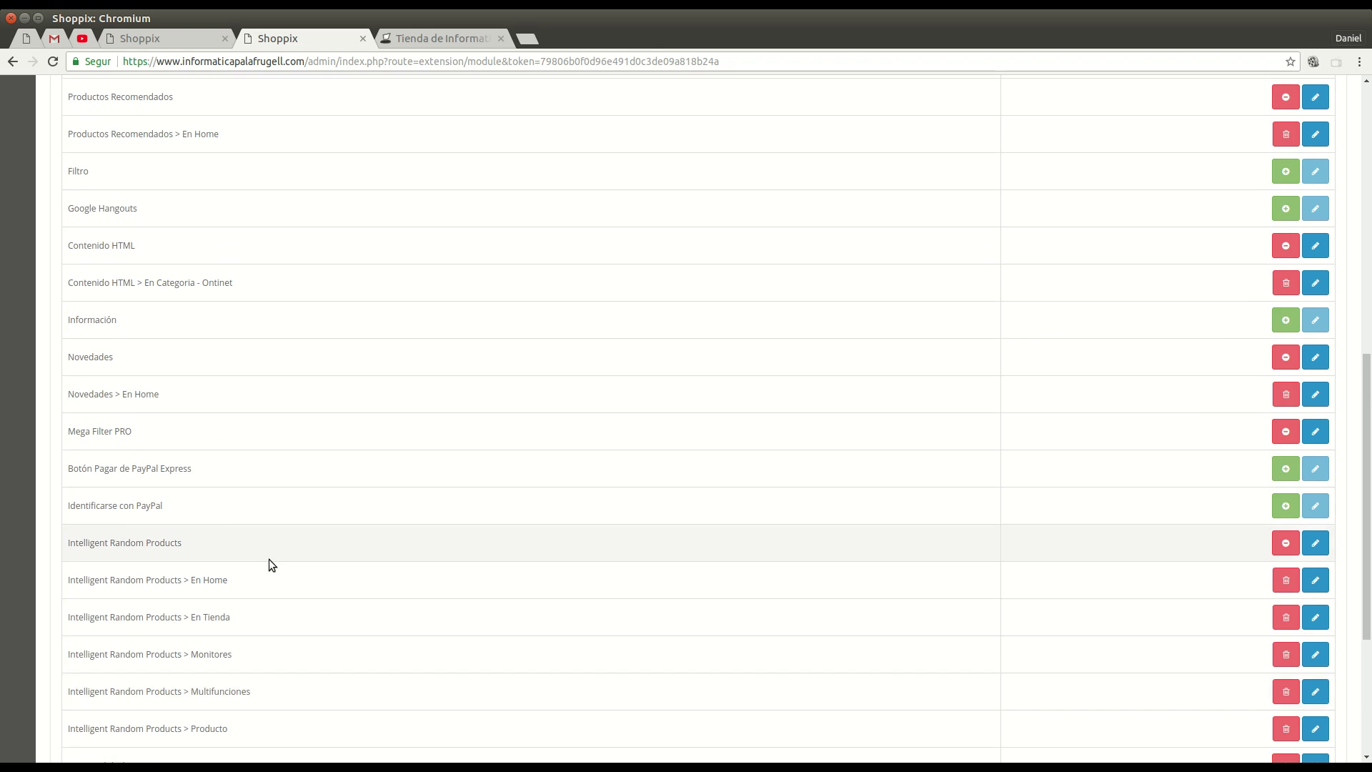
scroll(266, 560, up, 10)
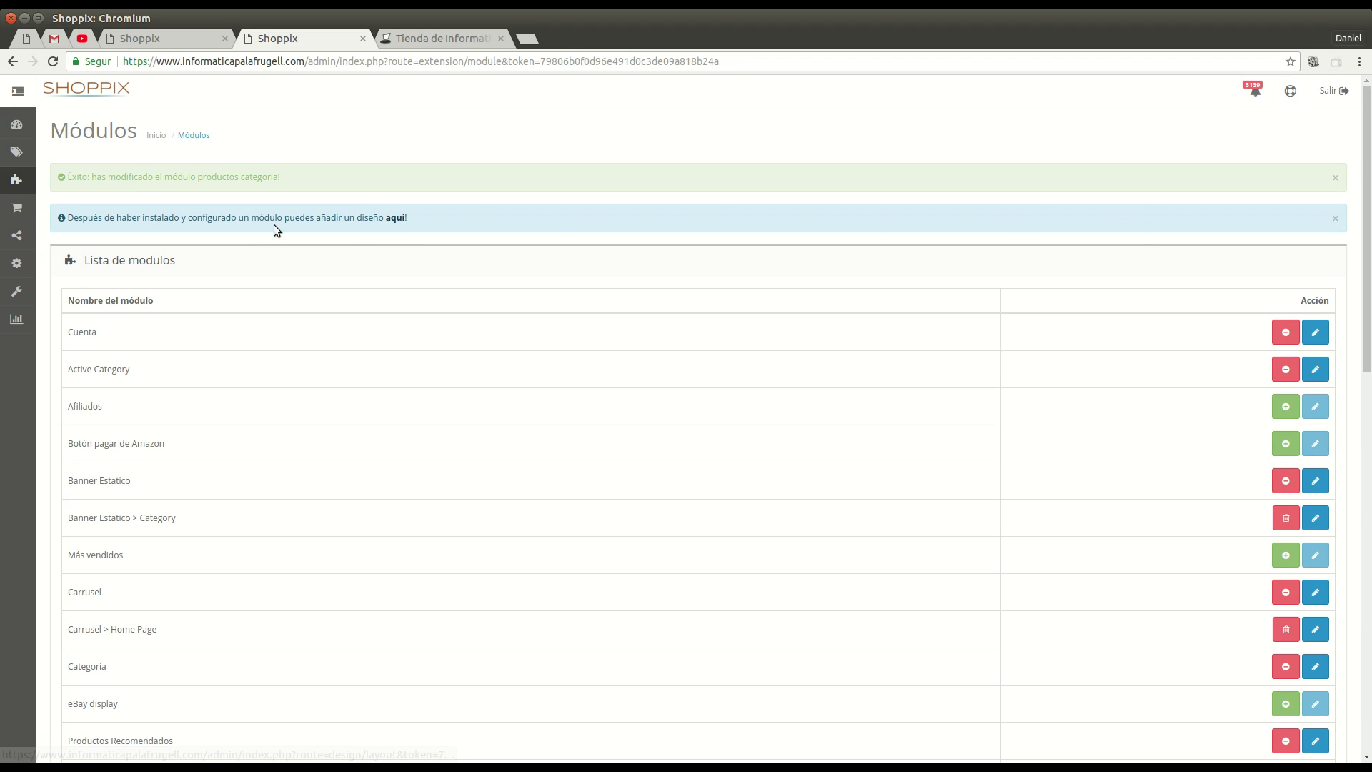
Go to the layout locations through the module page's design link and open the Home location for editing
click(398, 218)
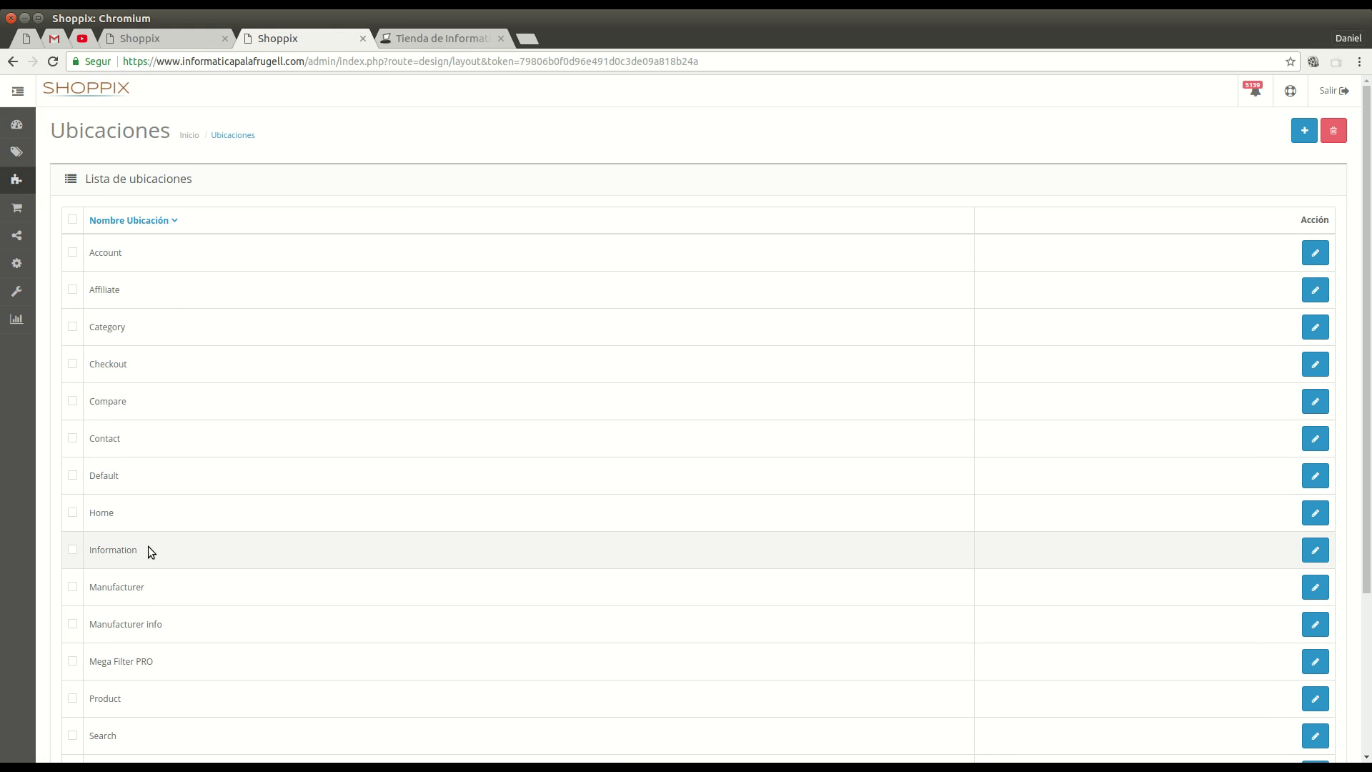
scroll(148, 548, down, 3)
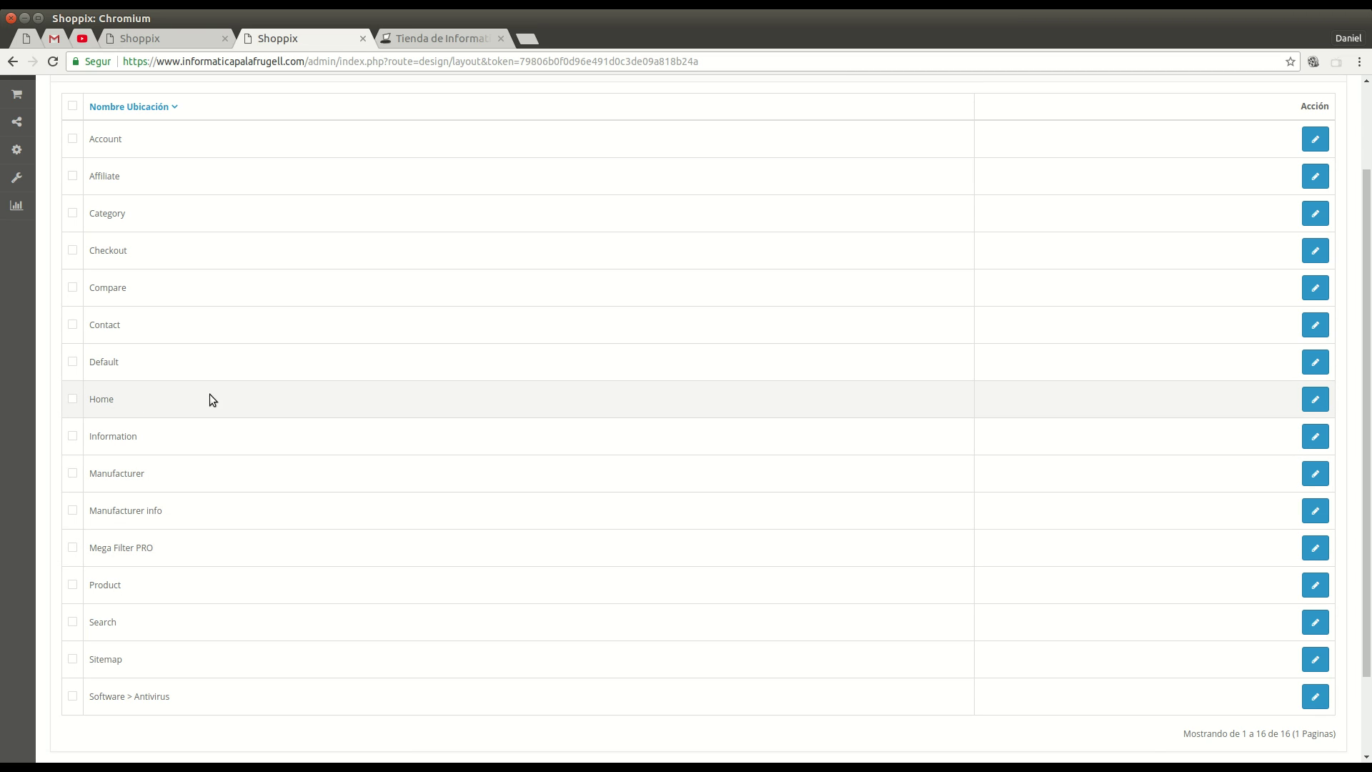
click(1313, 402)
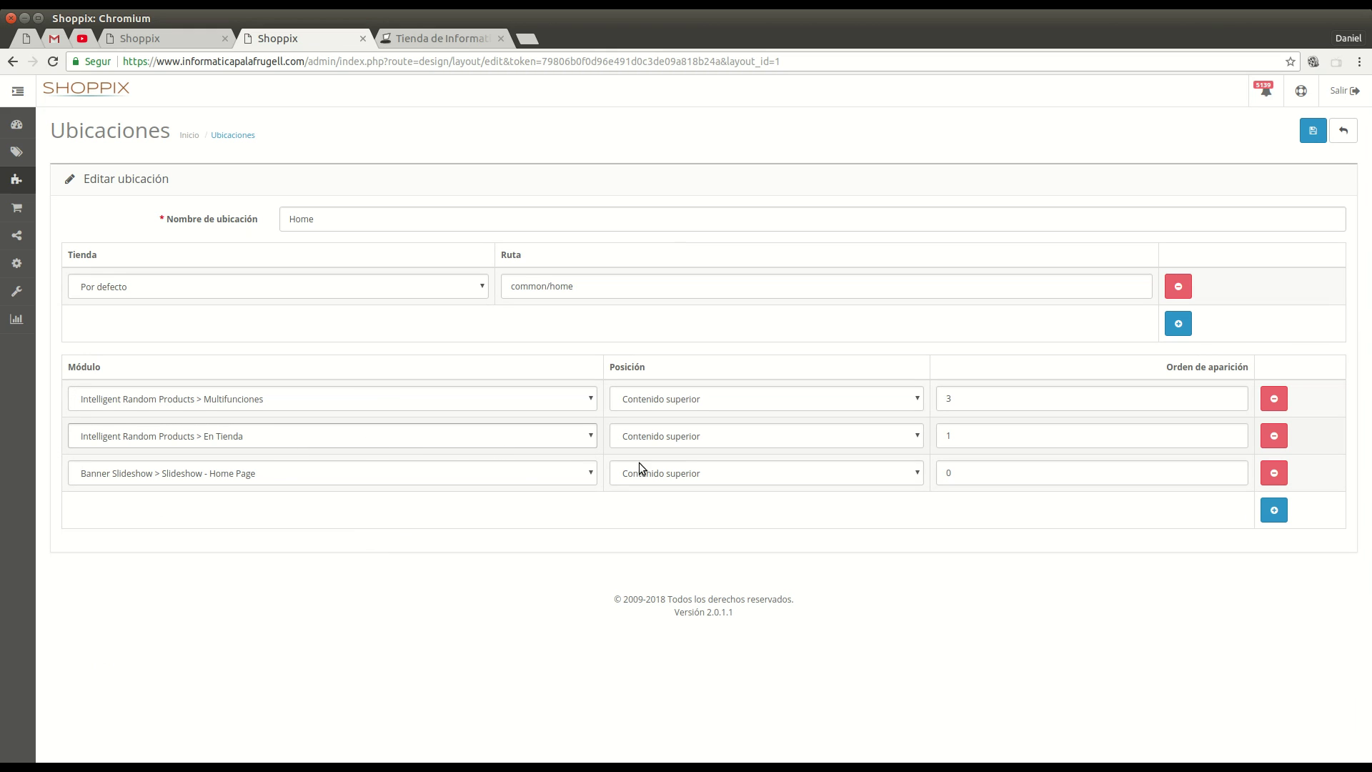
Add the Intelligent Random Products > Monitores module to the Home location in Contenido superior with display order 2, and save the location
click(1279, 519)
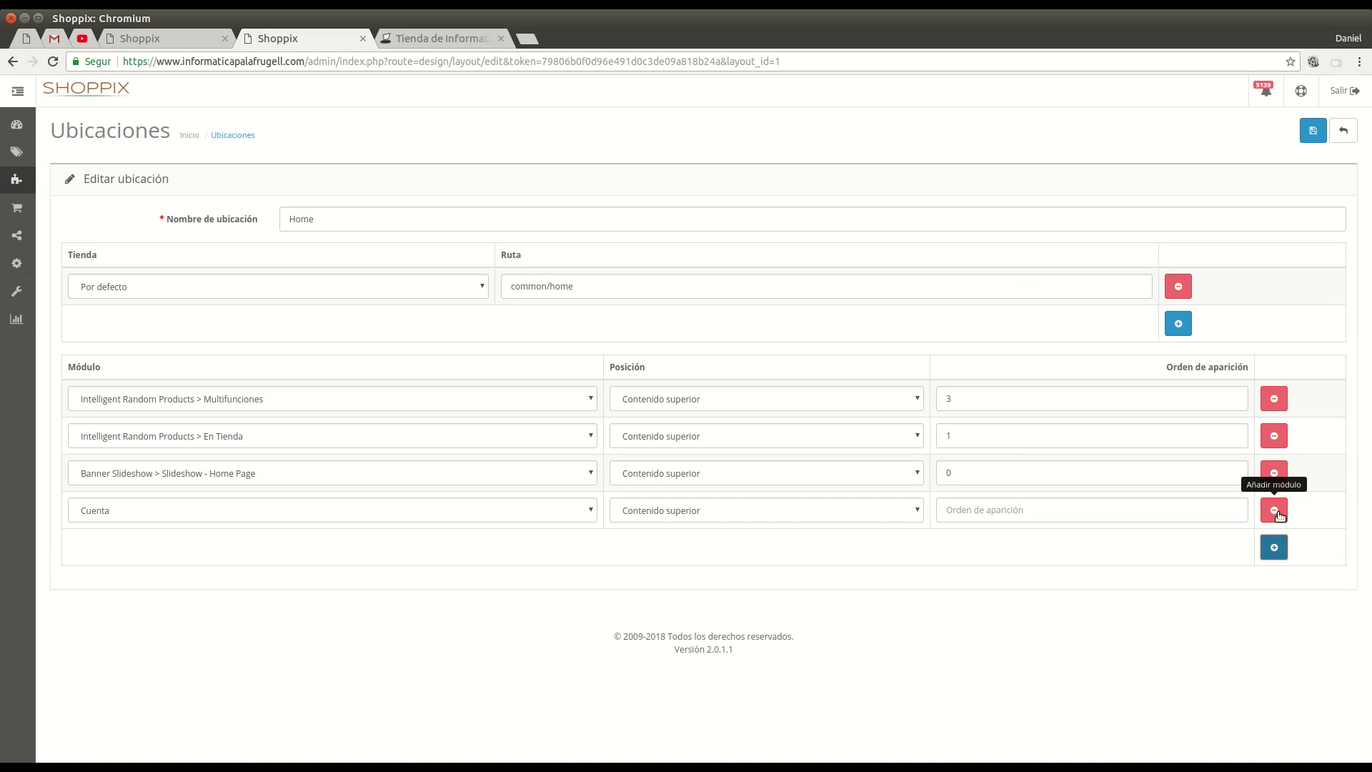
click(404, 514)
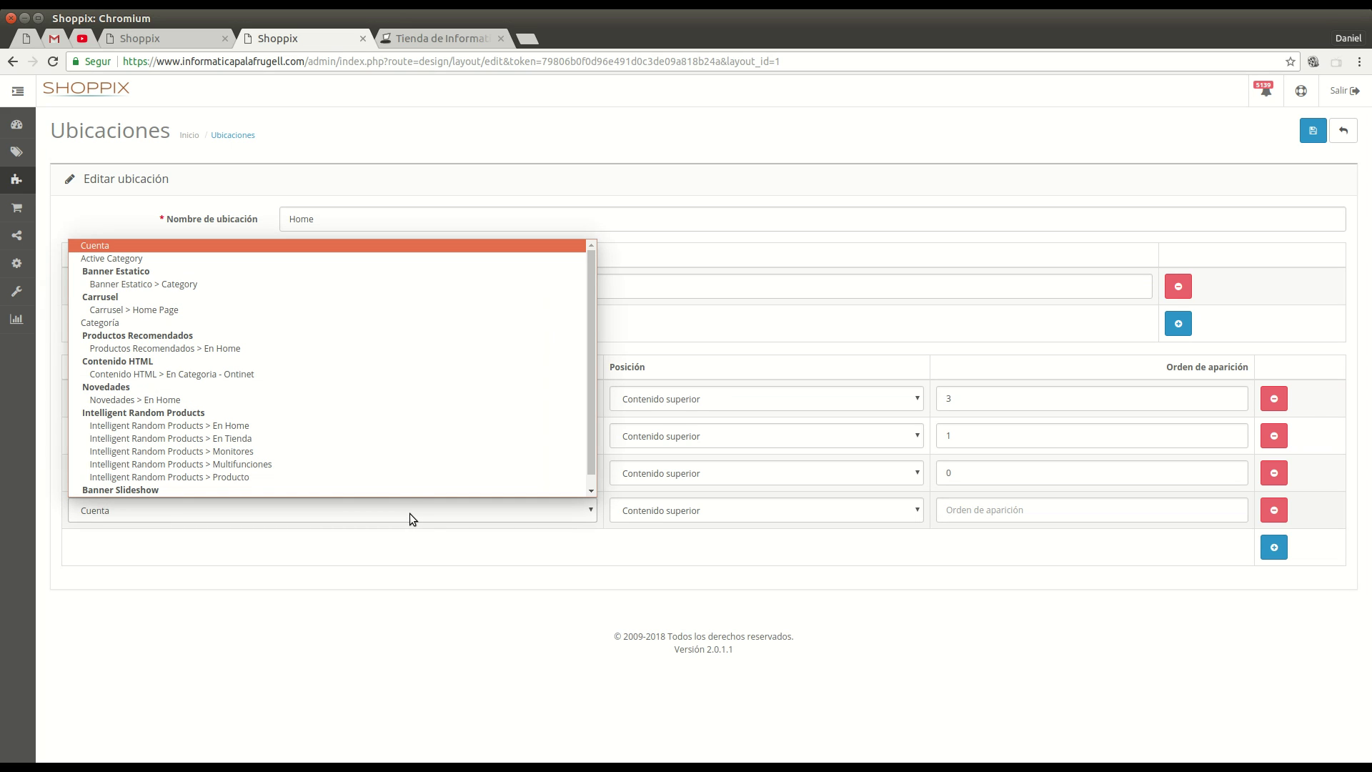
click(212, 453)
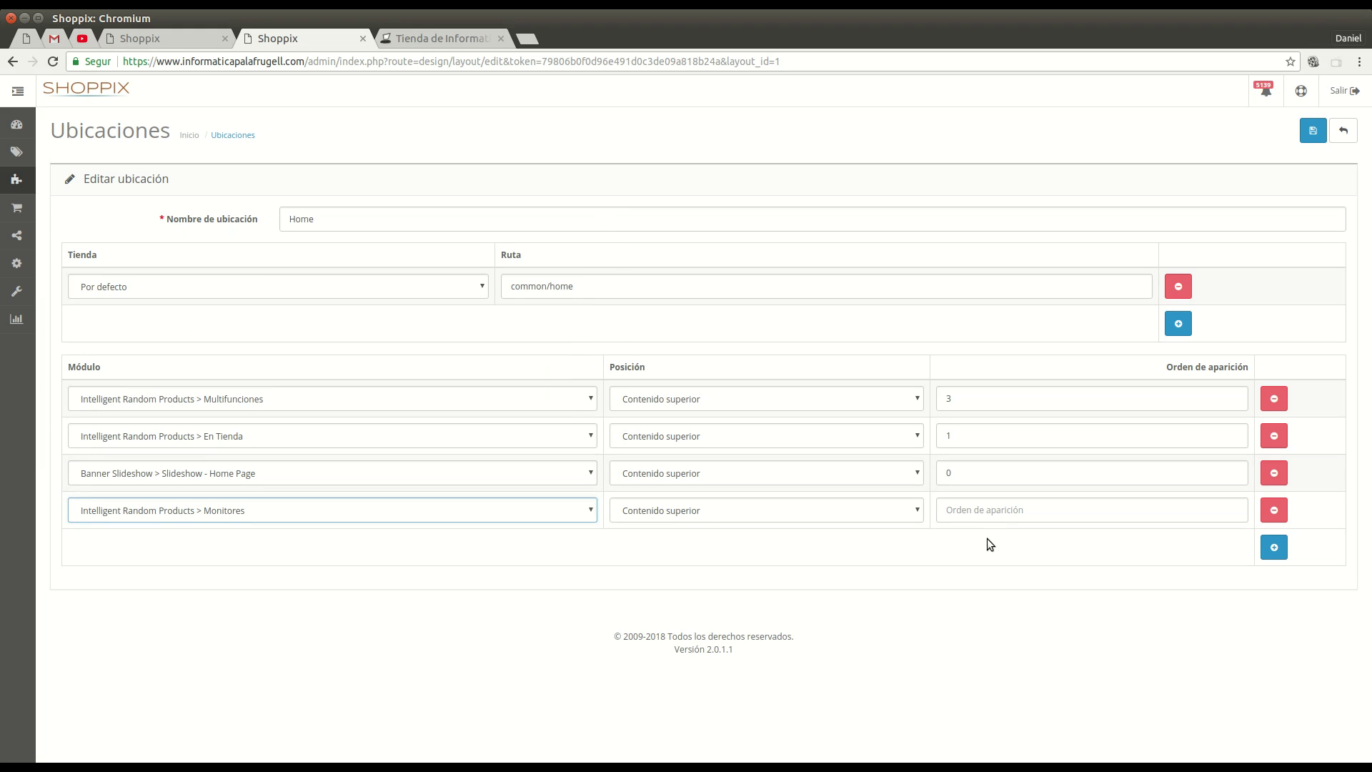
click(986, 510)
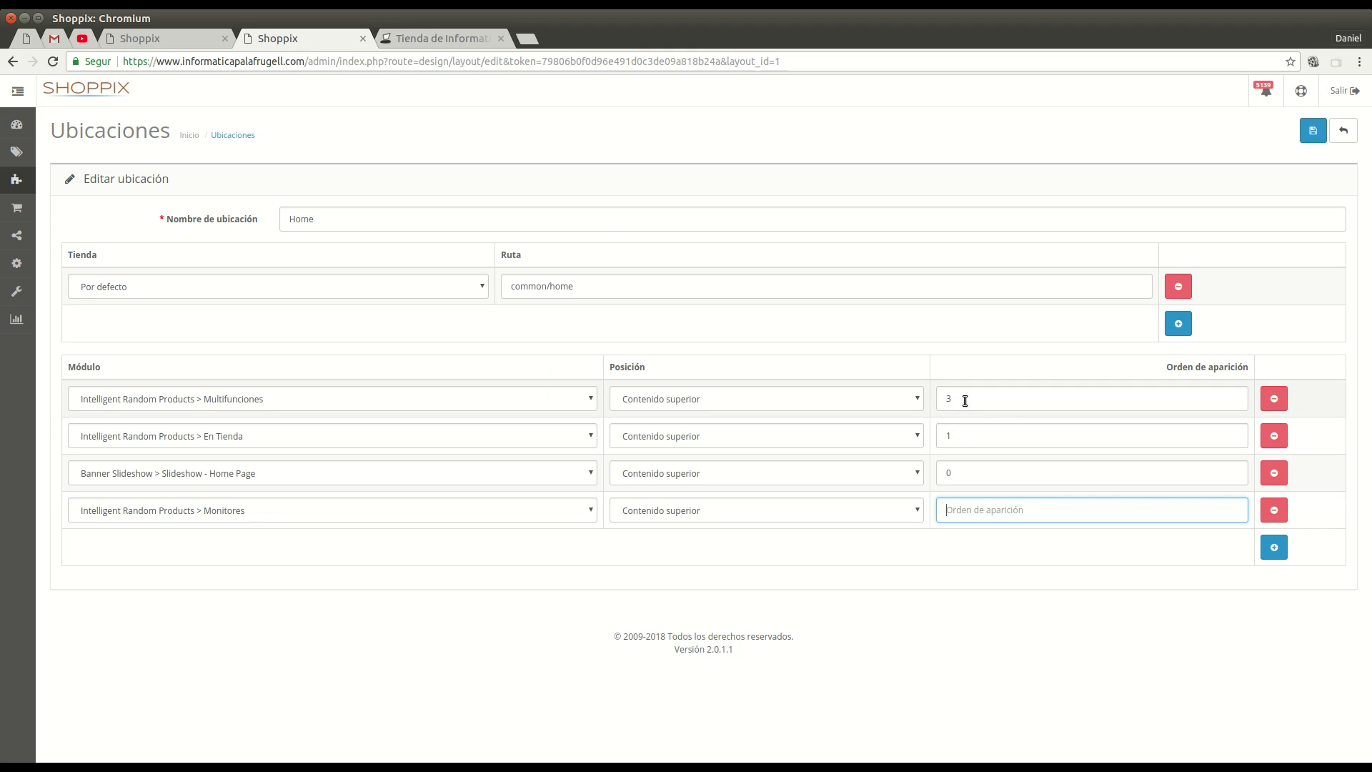
text(2)
click(966, 620)
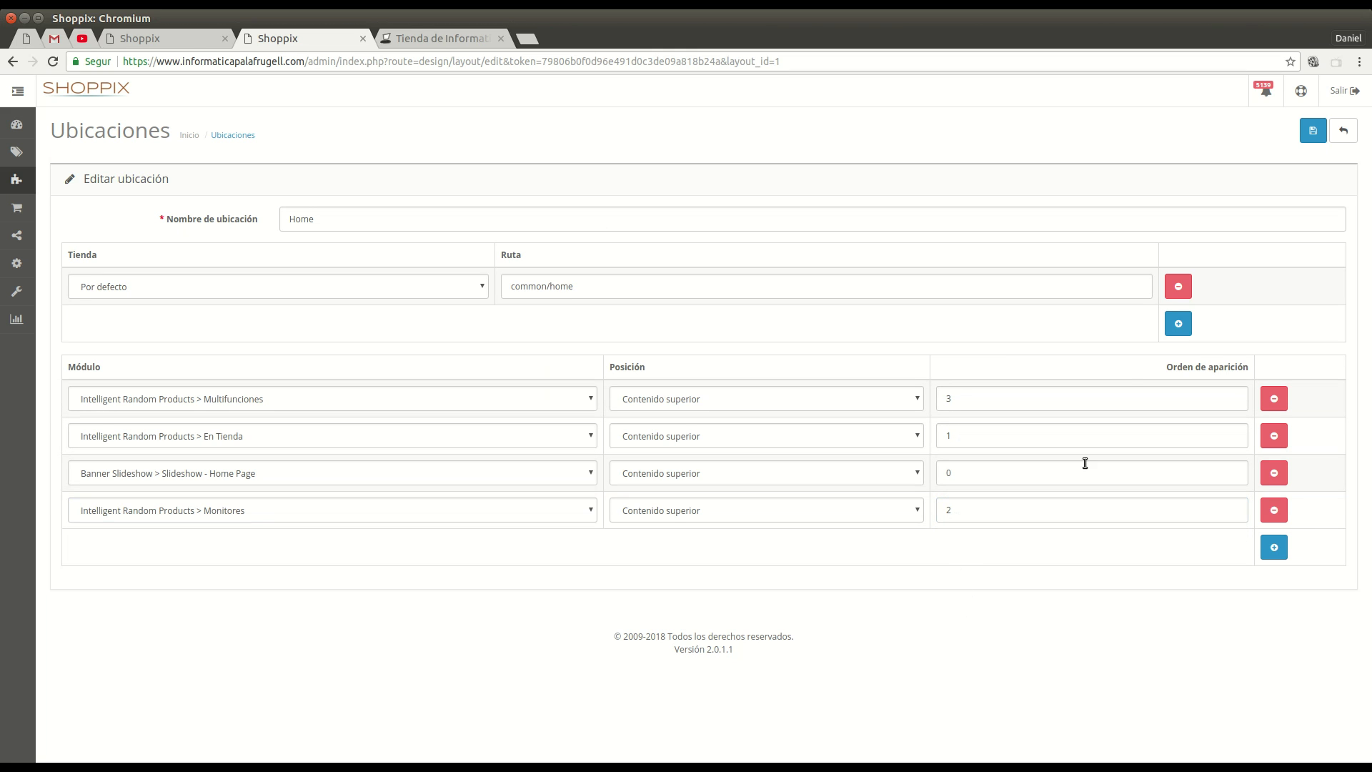
click(1313, 130)
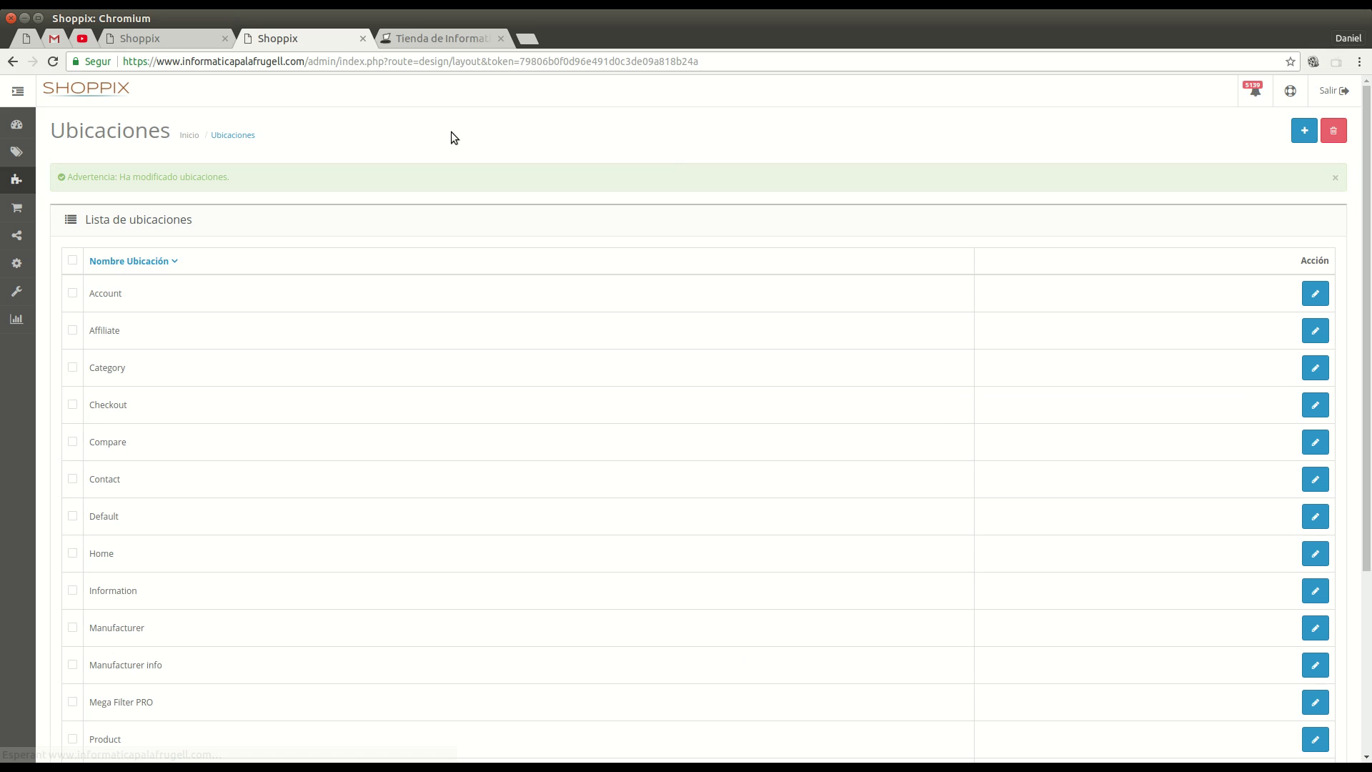
Reload the store's home page and check the placement and products of the Monitores section among the other product sections
click(444, 41)
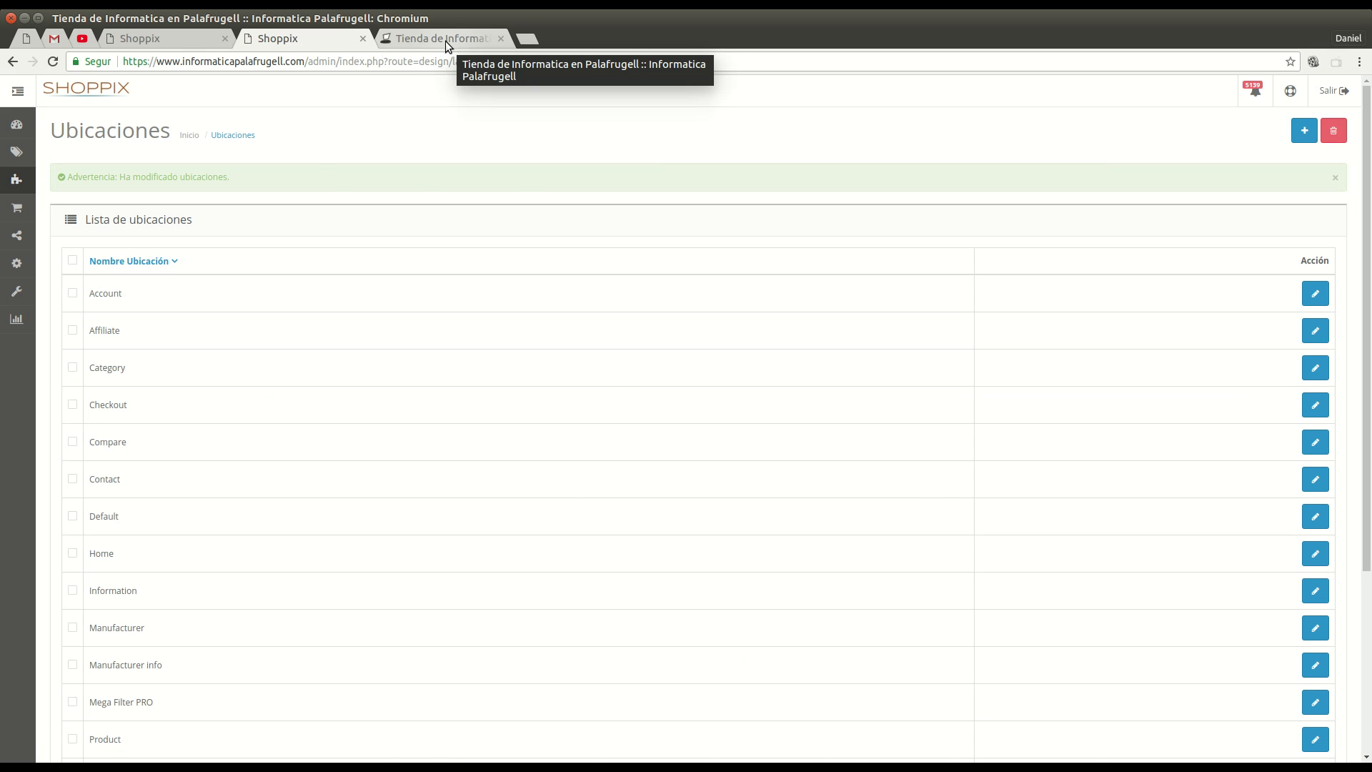
click(52, 60)
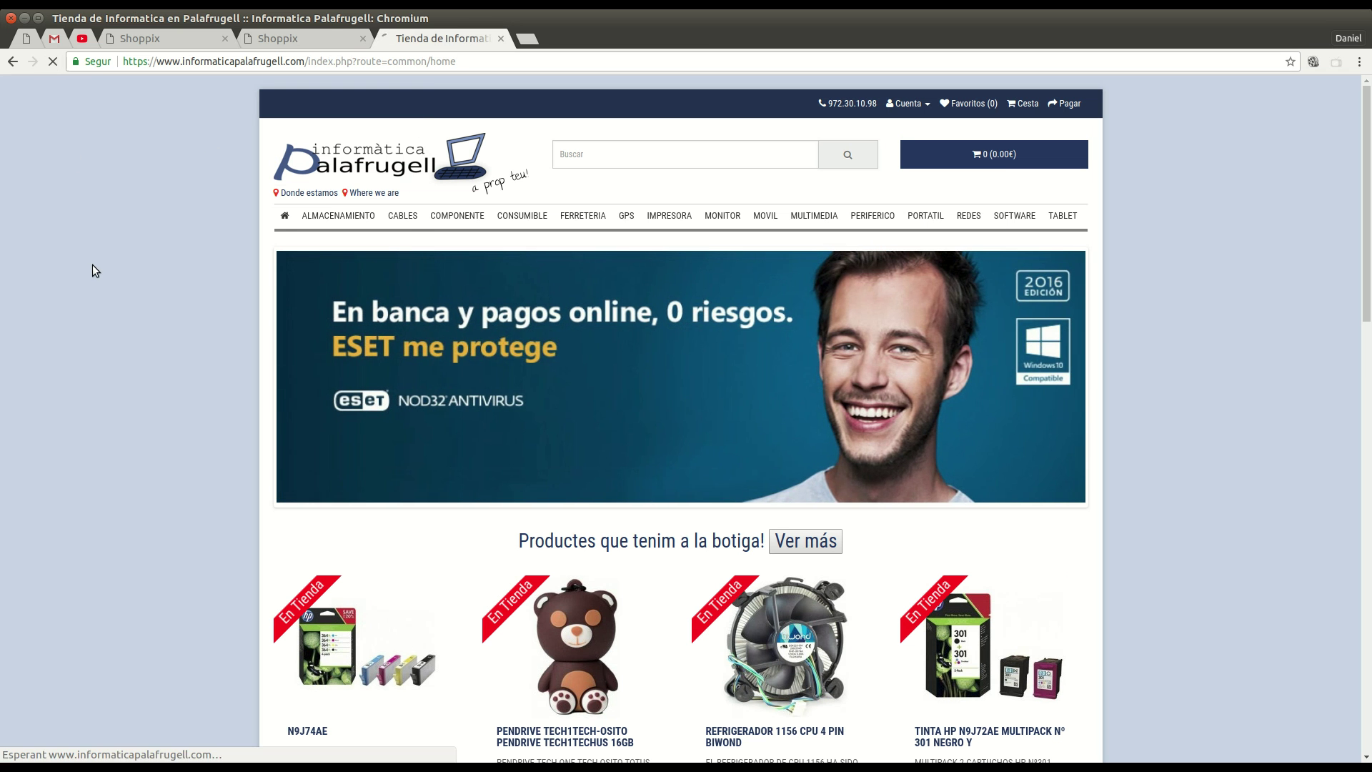
scroll(1109, 529, down, 3)
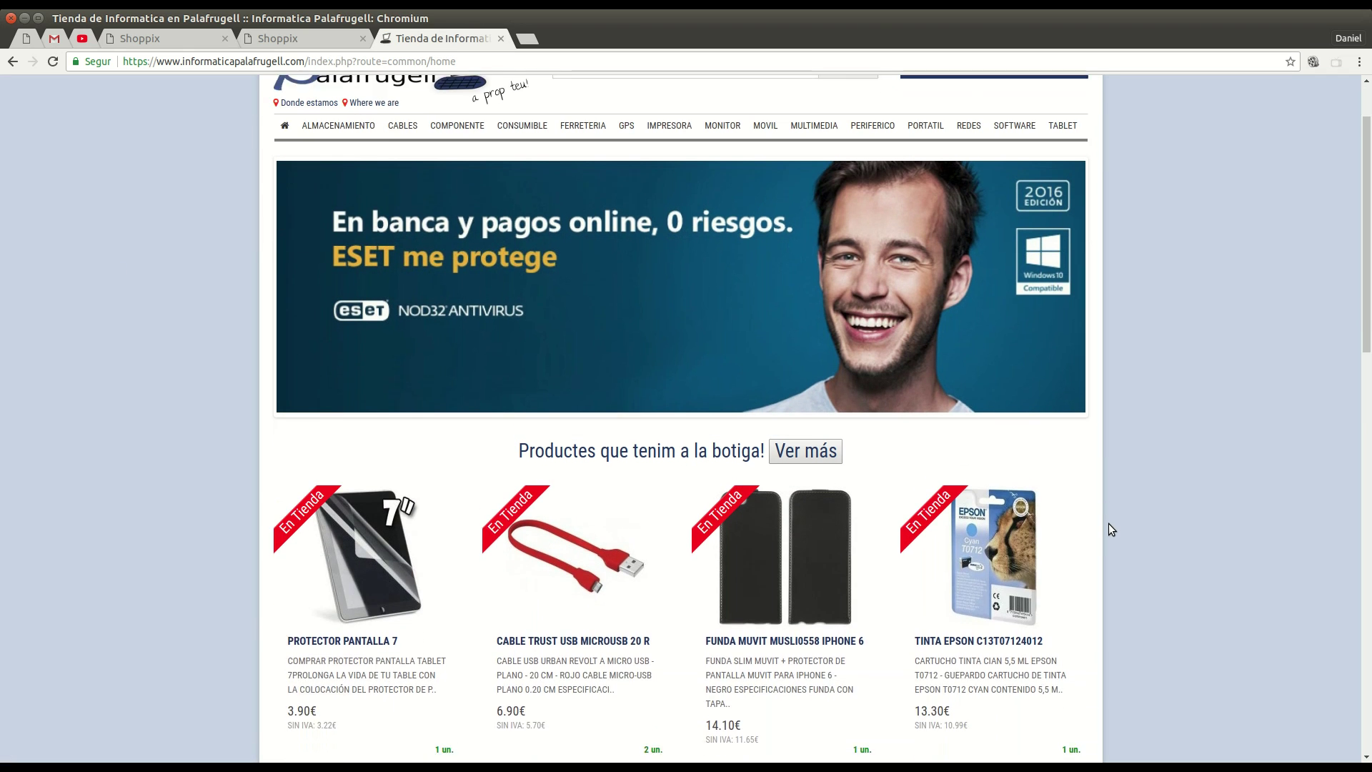
scroll(1109, 528, down, 5)
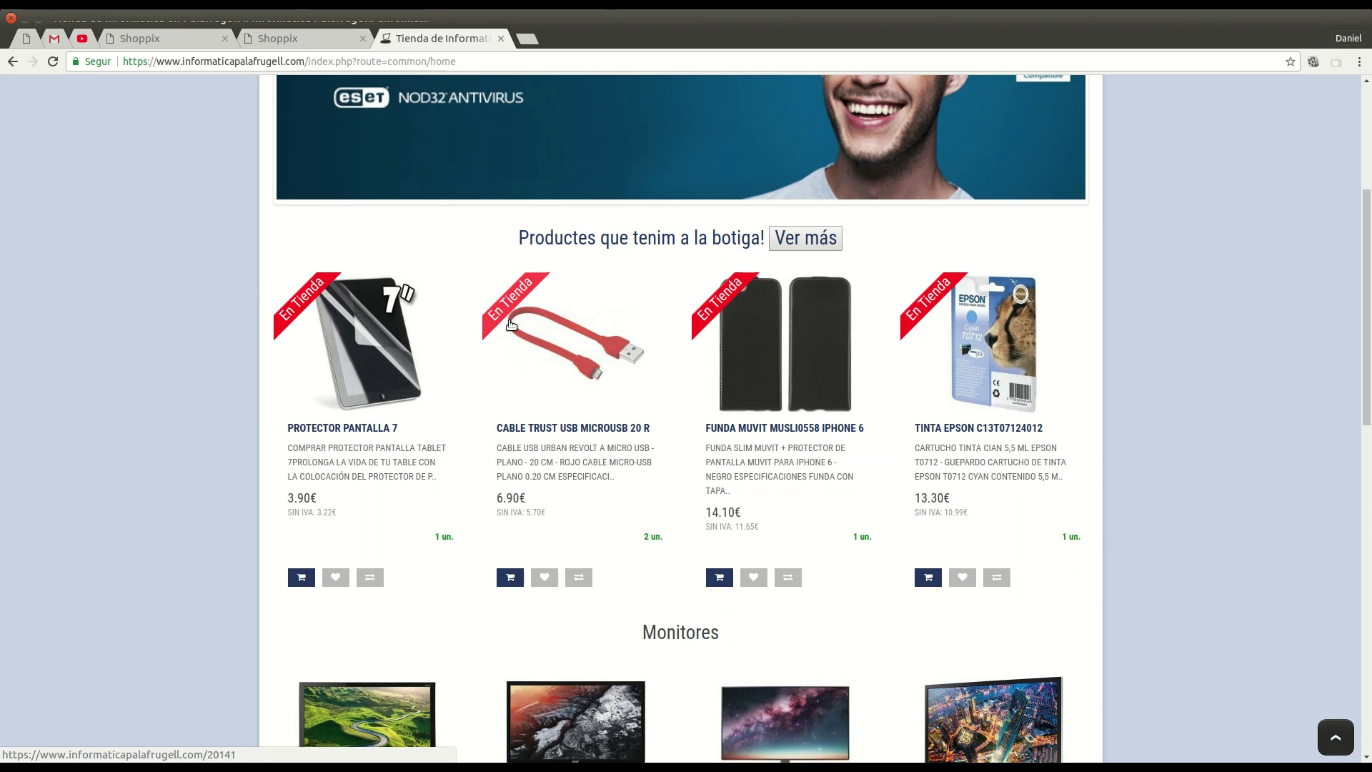
scroll(1154, 343, down, 1)
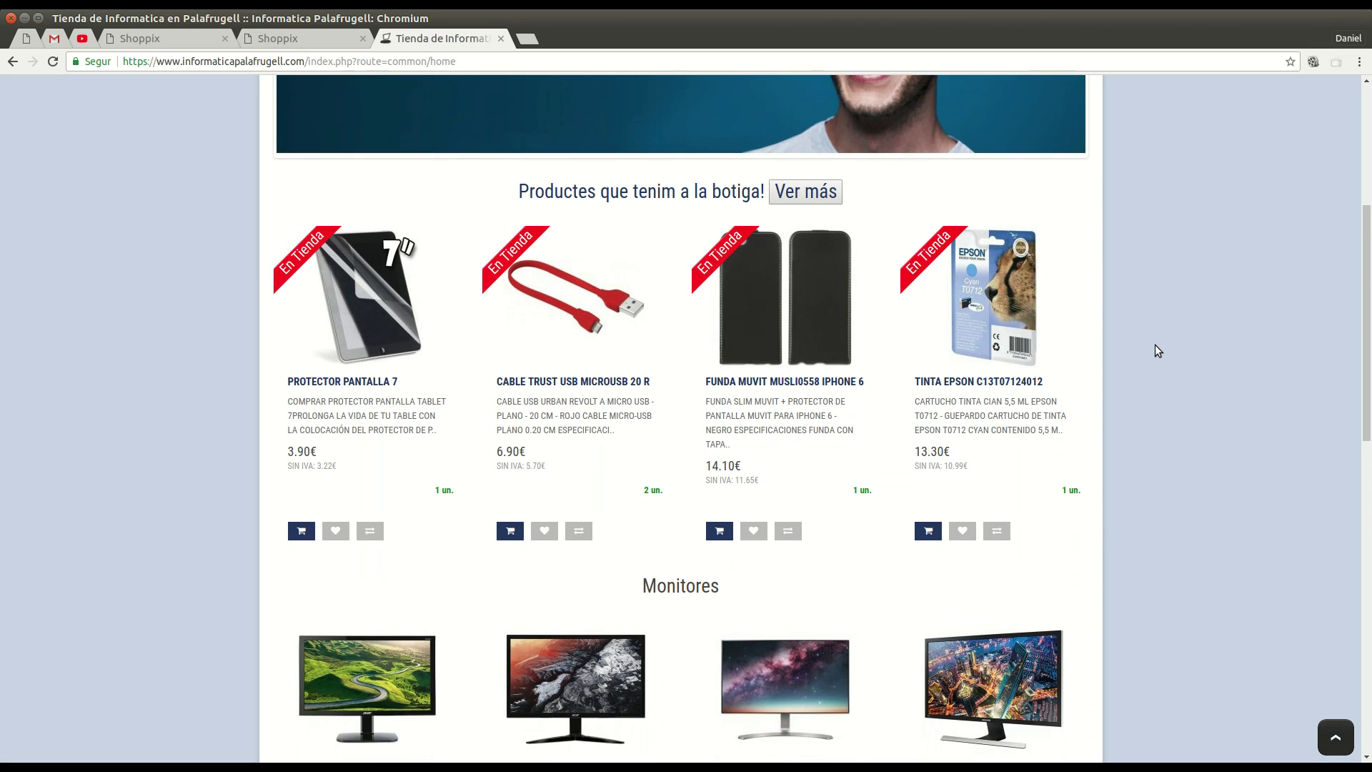
scroll(1155, 344, down, 5)
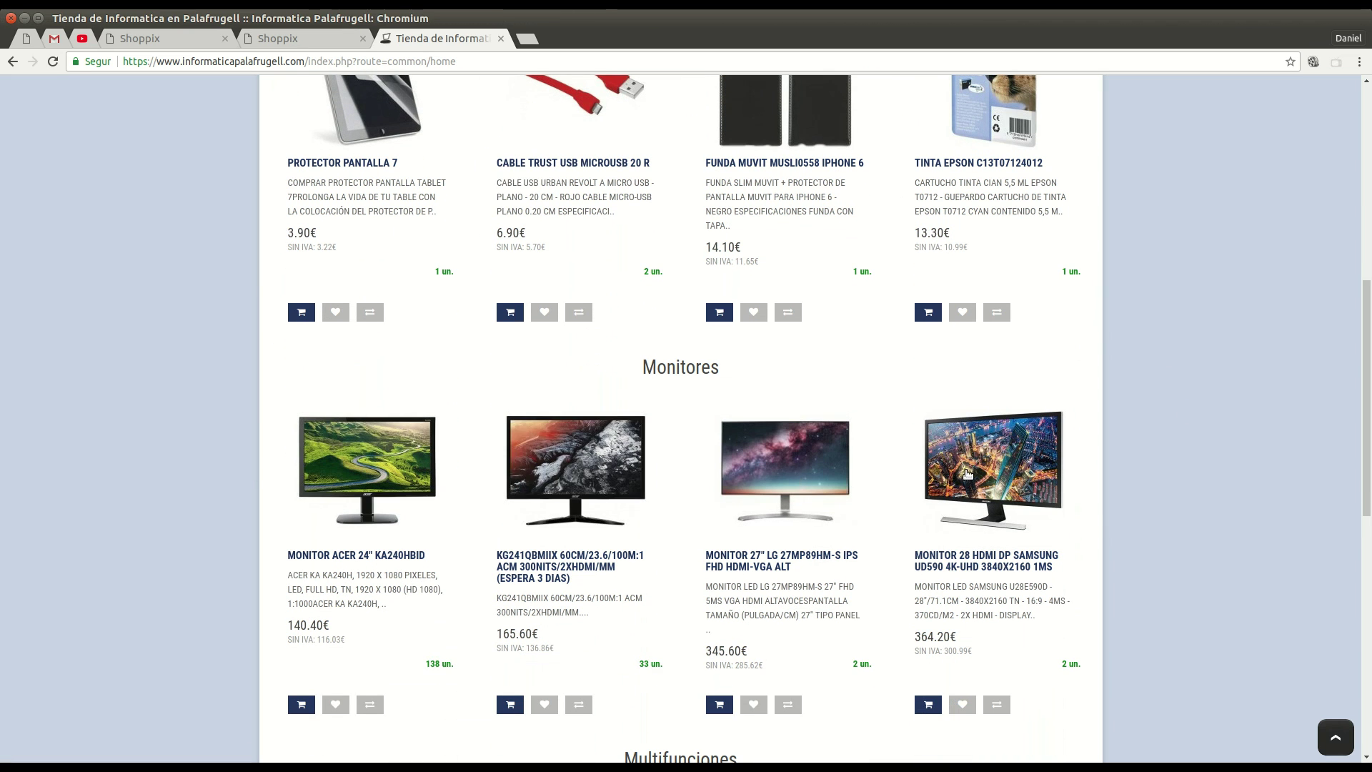
scroll(1168, 450, down, 8)
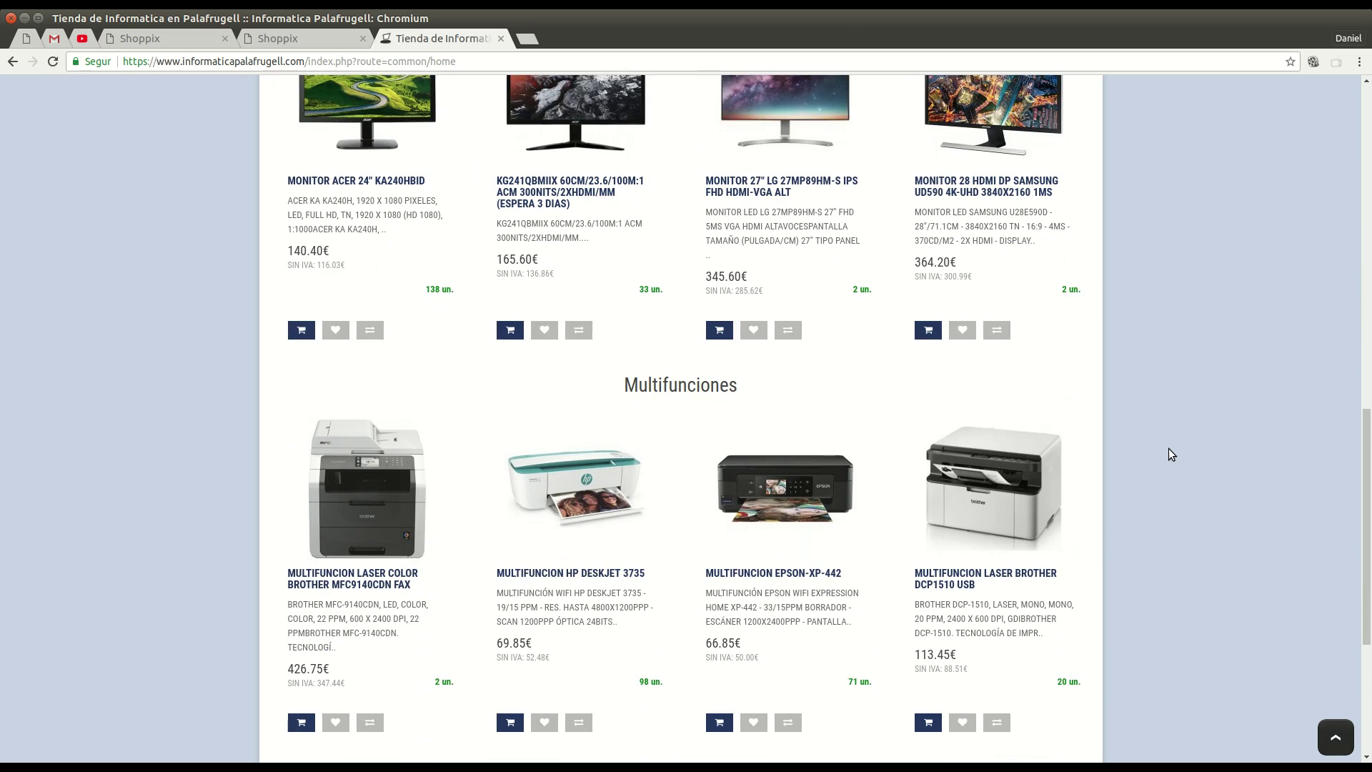
scroll(1168, 448, down, 2)
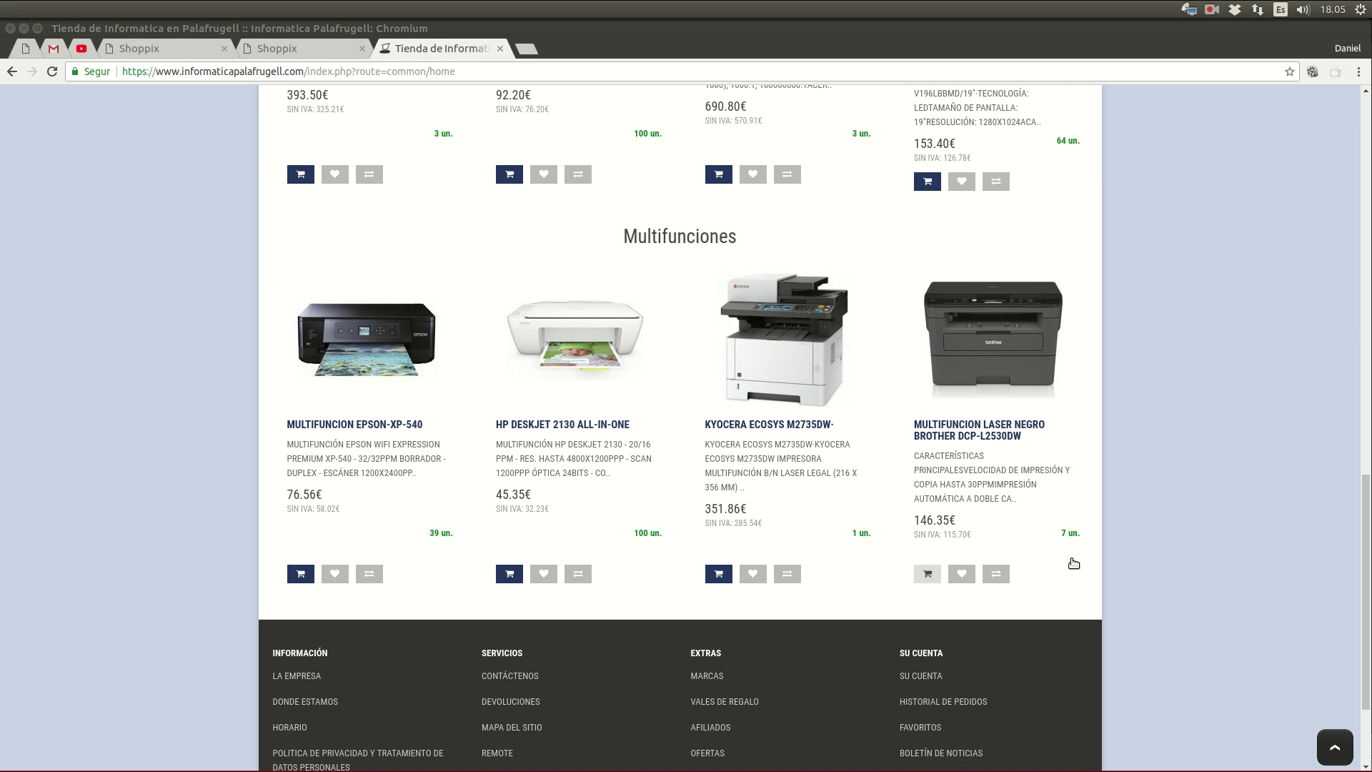
Compare the home page's "Productes que tenim a la botiga!" section with the settings of the En Tienda module
scroll(1198, 552, up, 14)
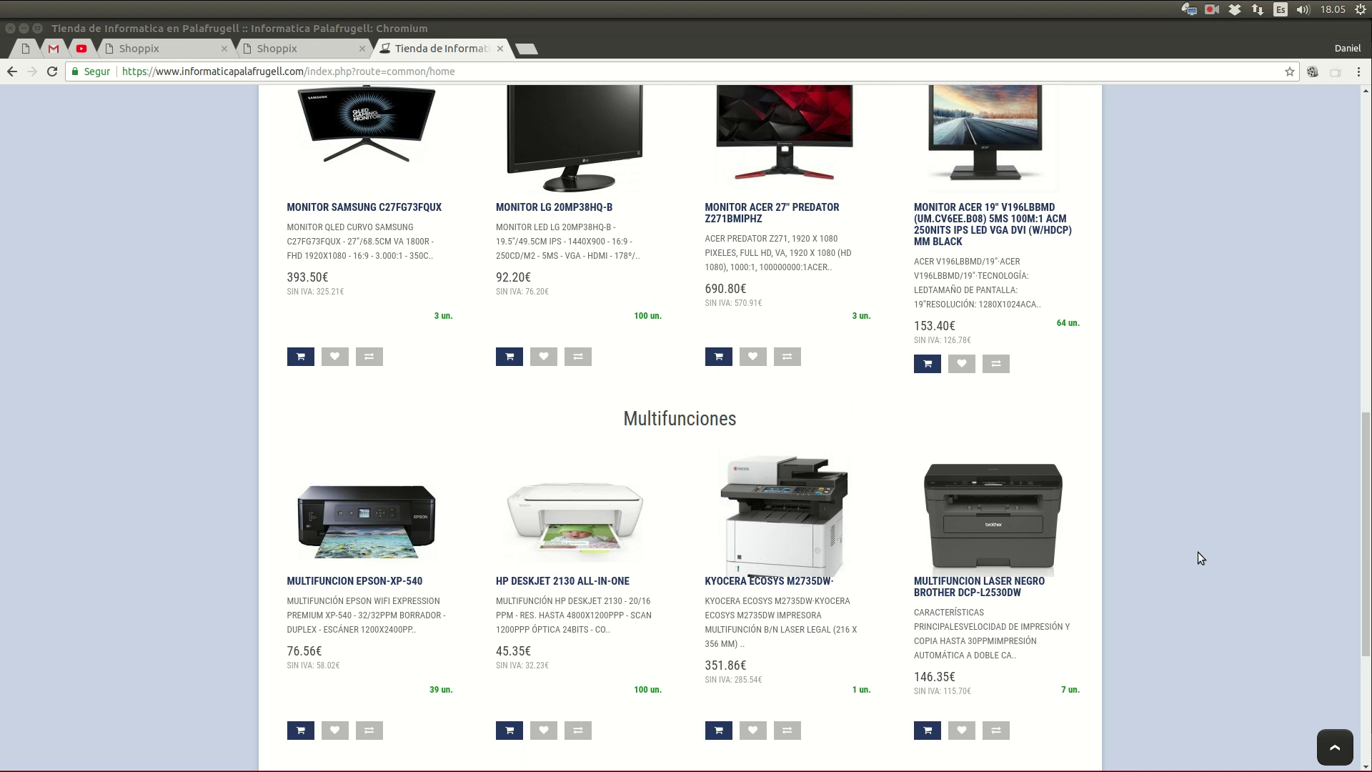
scroll(1197, 552, up, 10)
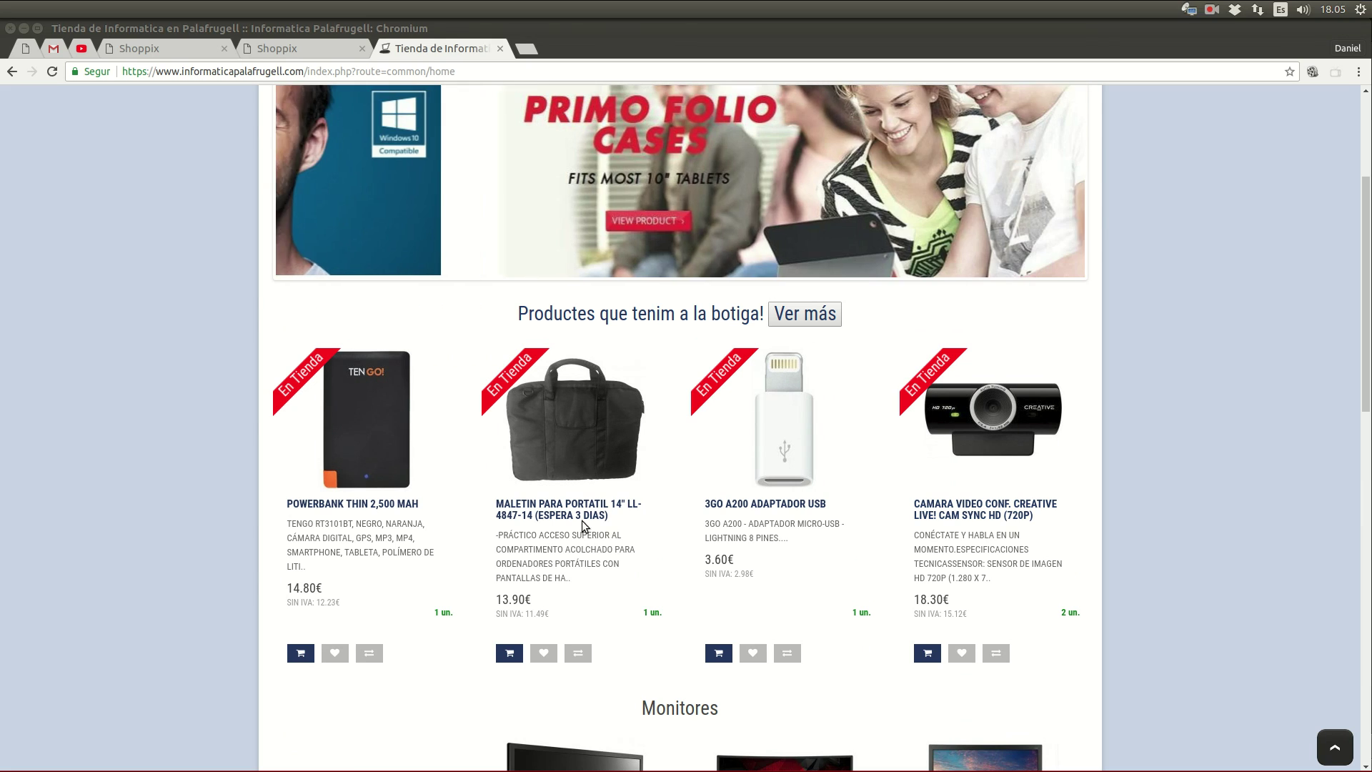
click(311, 50)
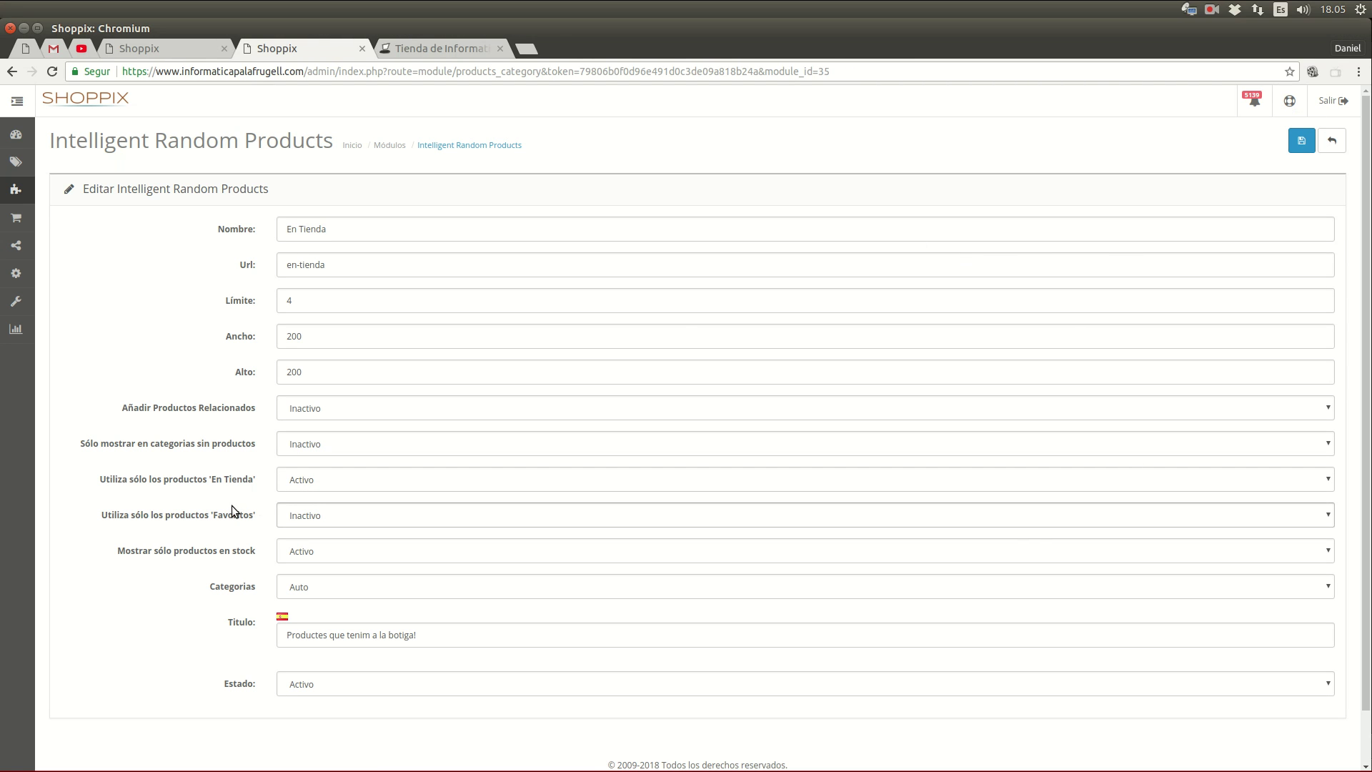
click(466, 51)
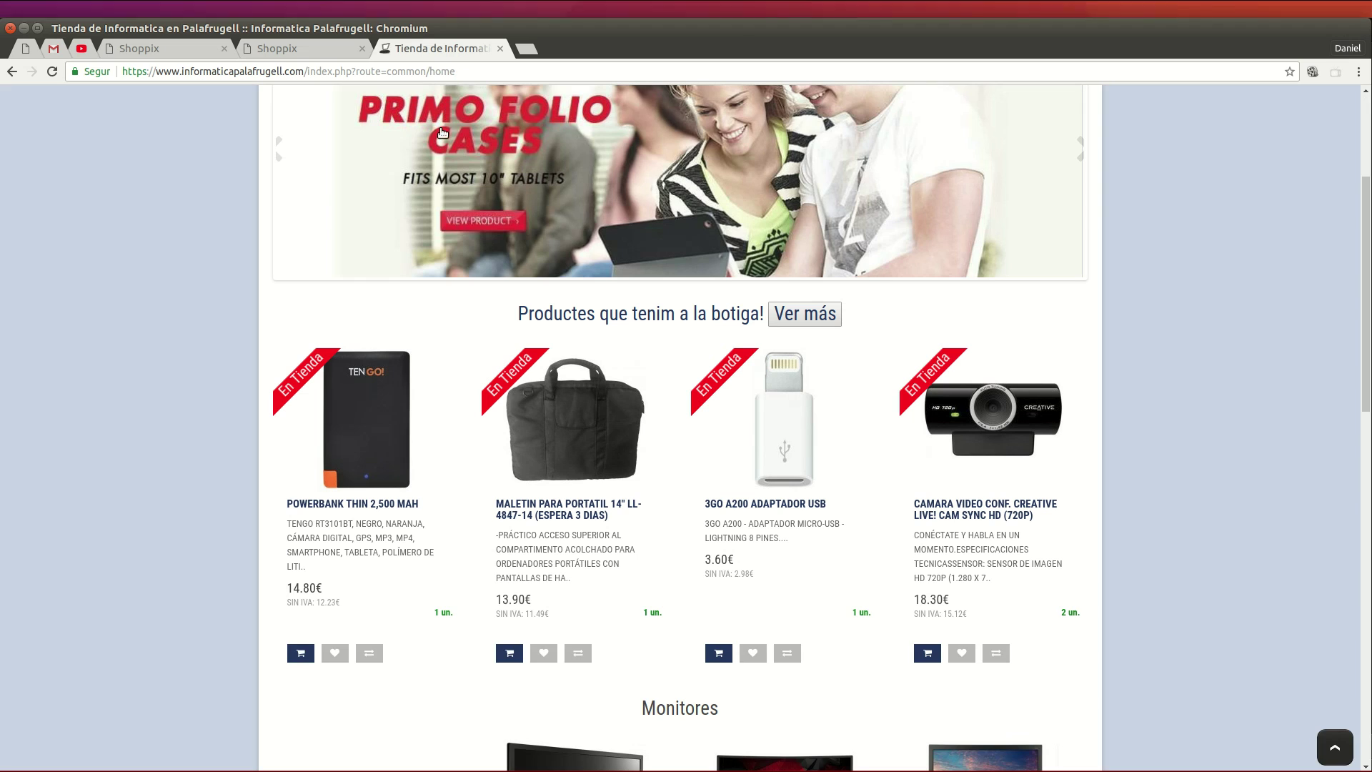